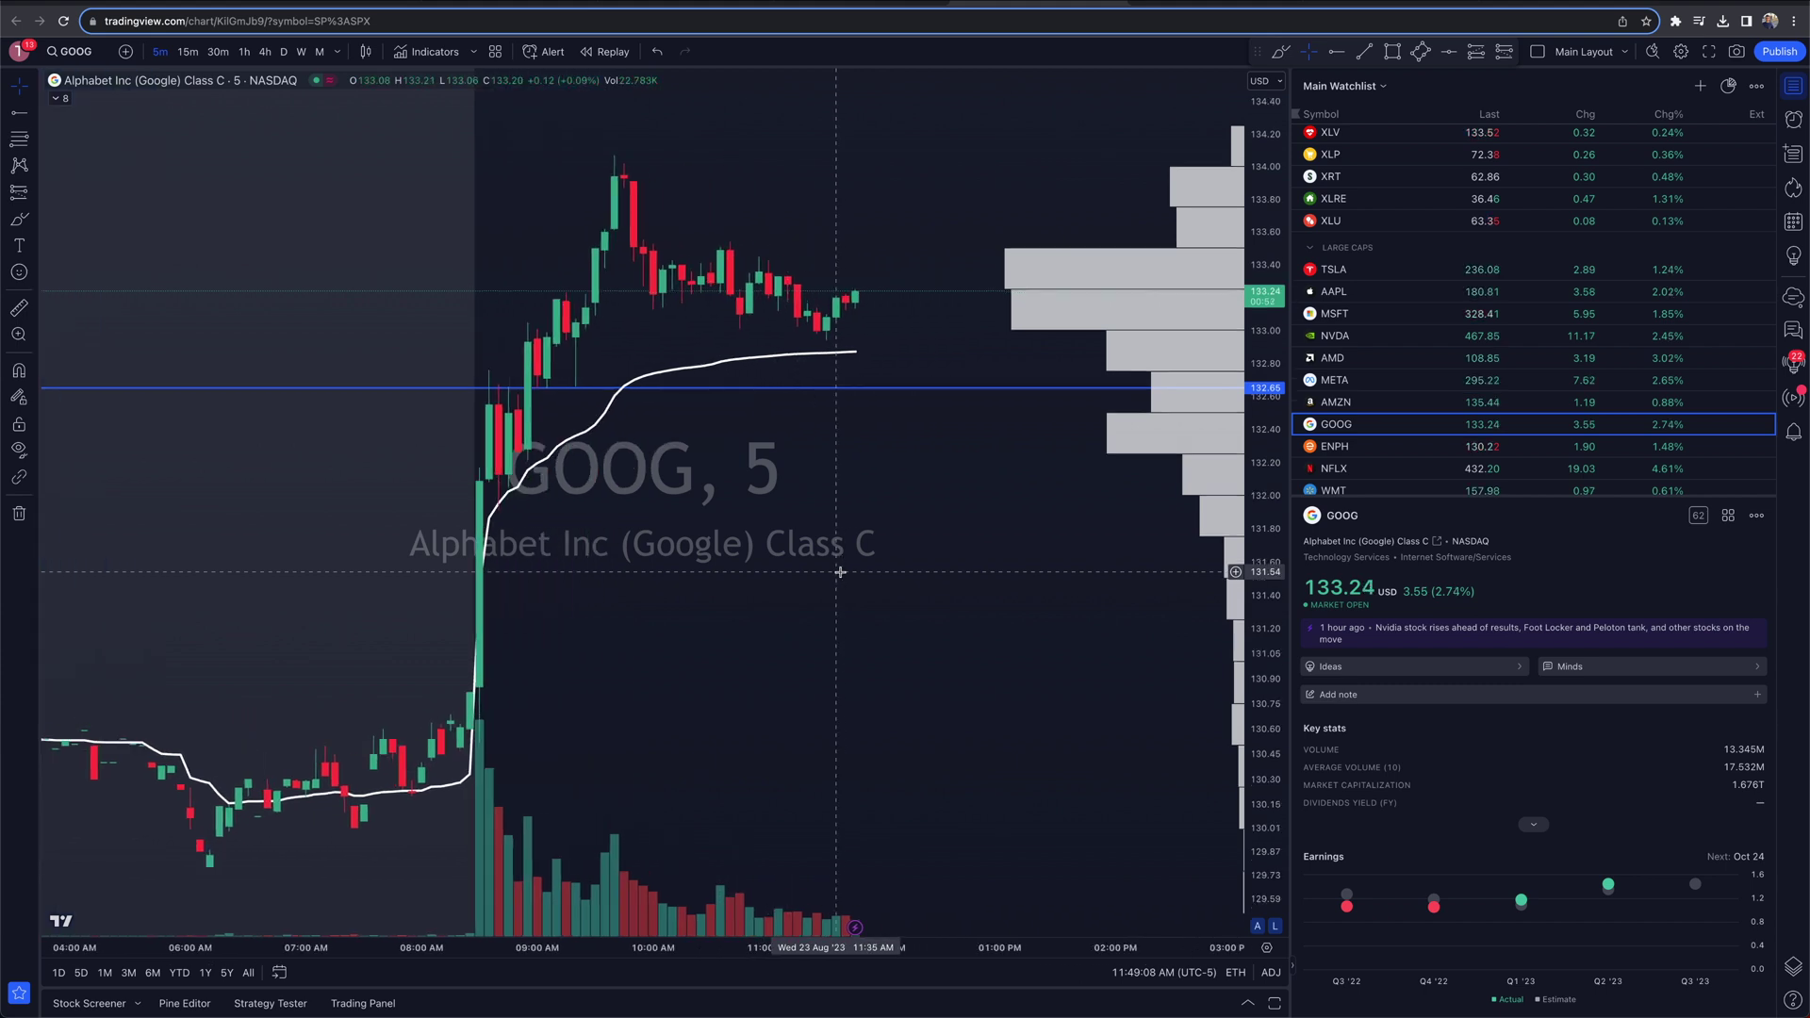
scroll(840, 571, right, 2)
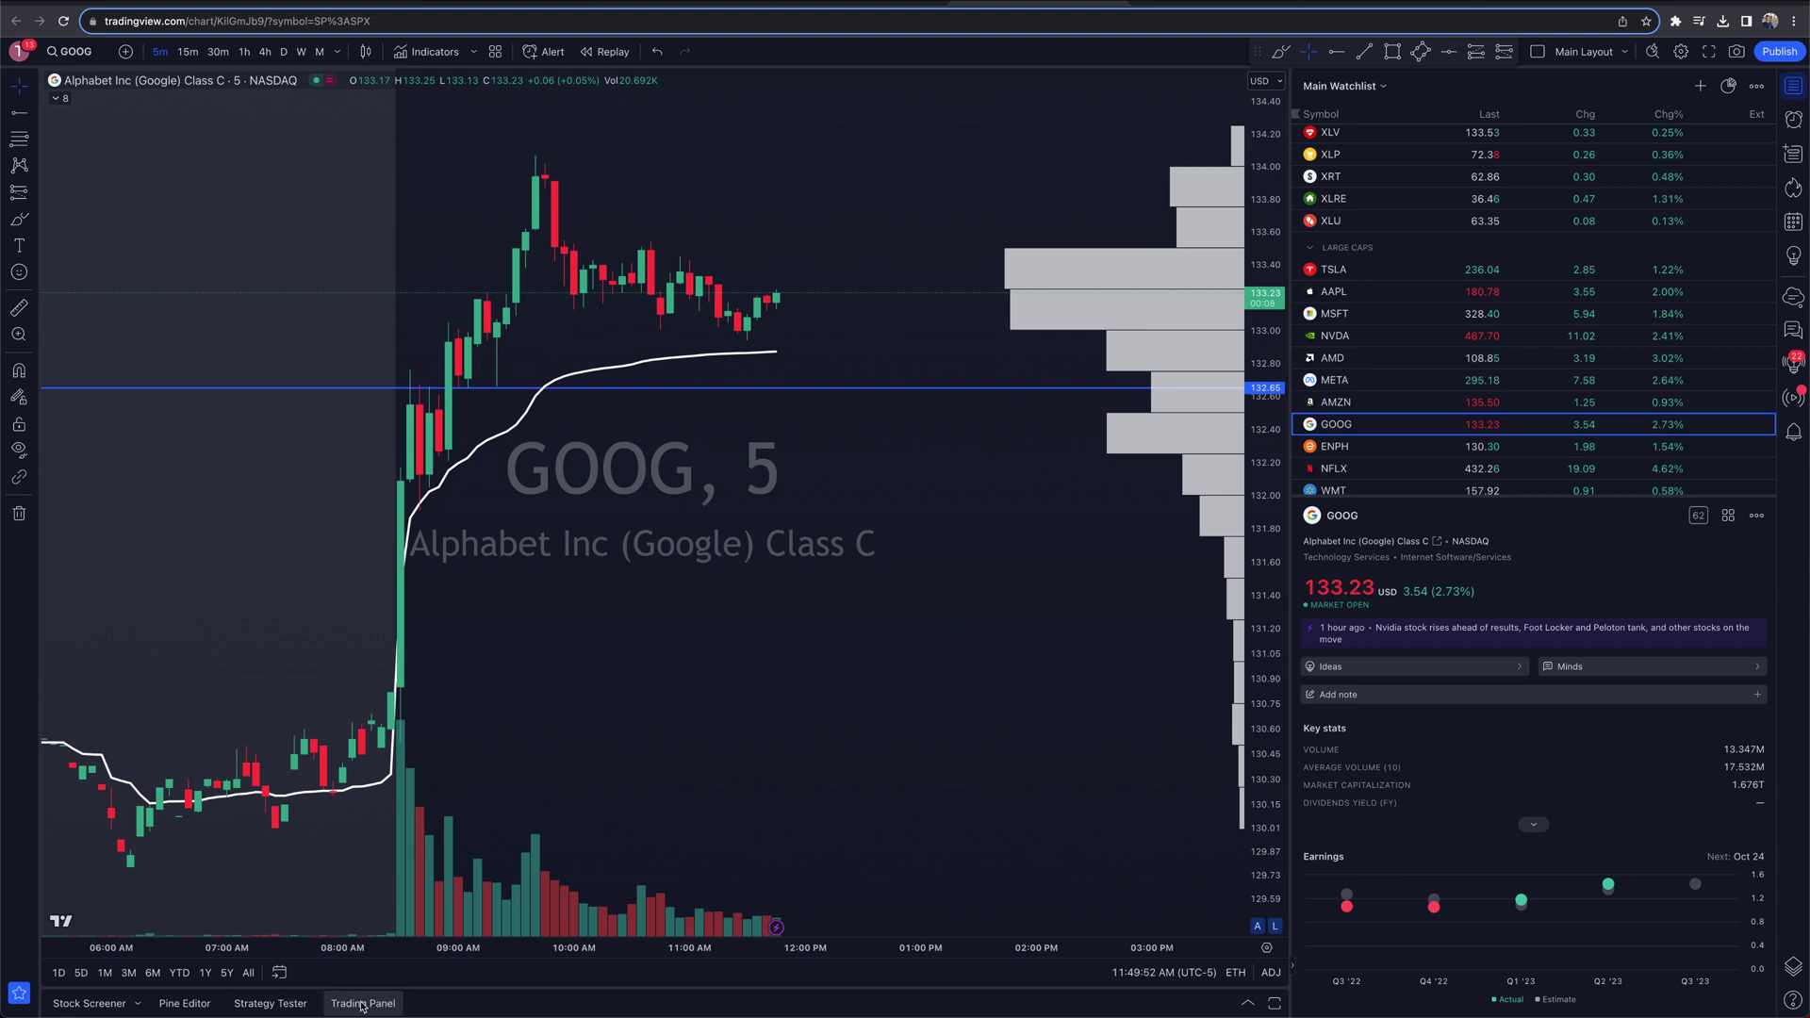
- Open the Trading Panel and maximize it to show broker cards like Paper Trading and TradeStation
click(362, 1005)
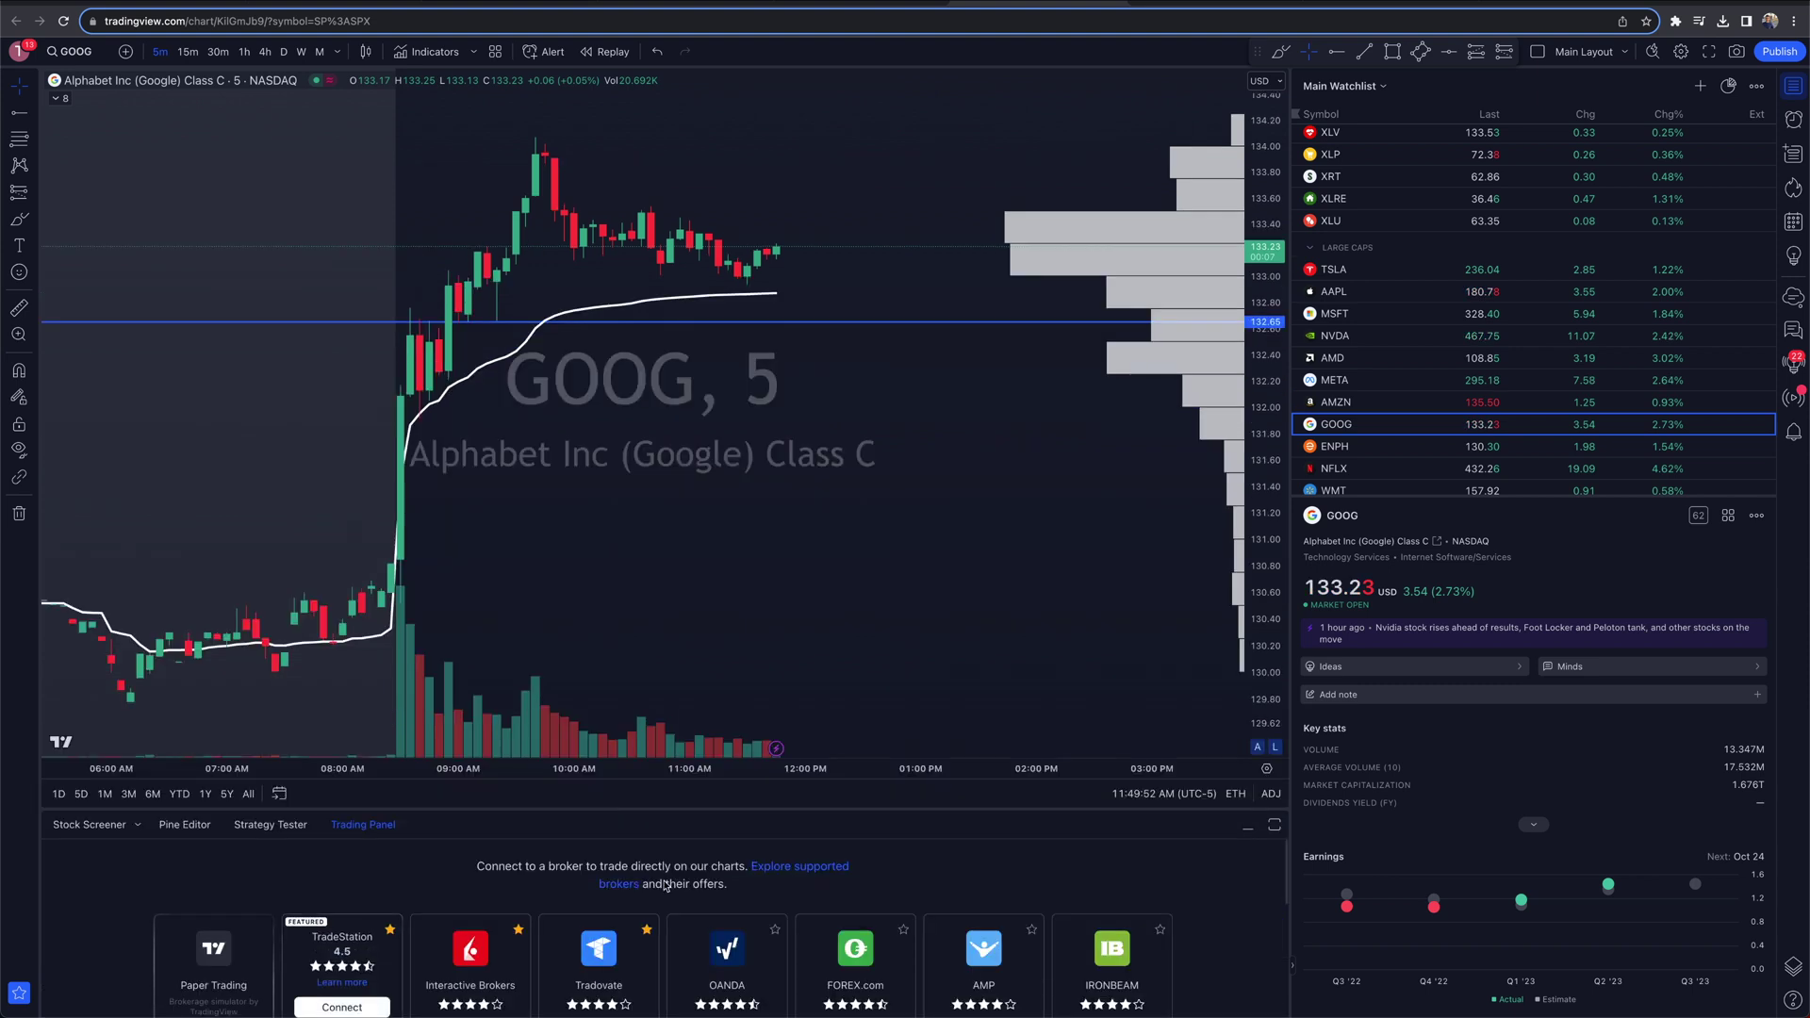
click(1274, 827)
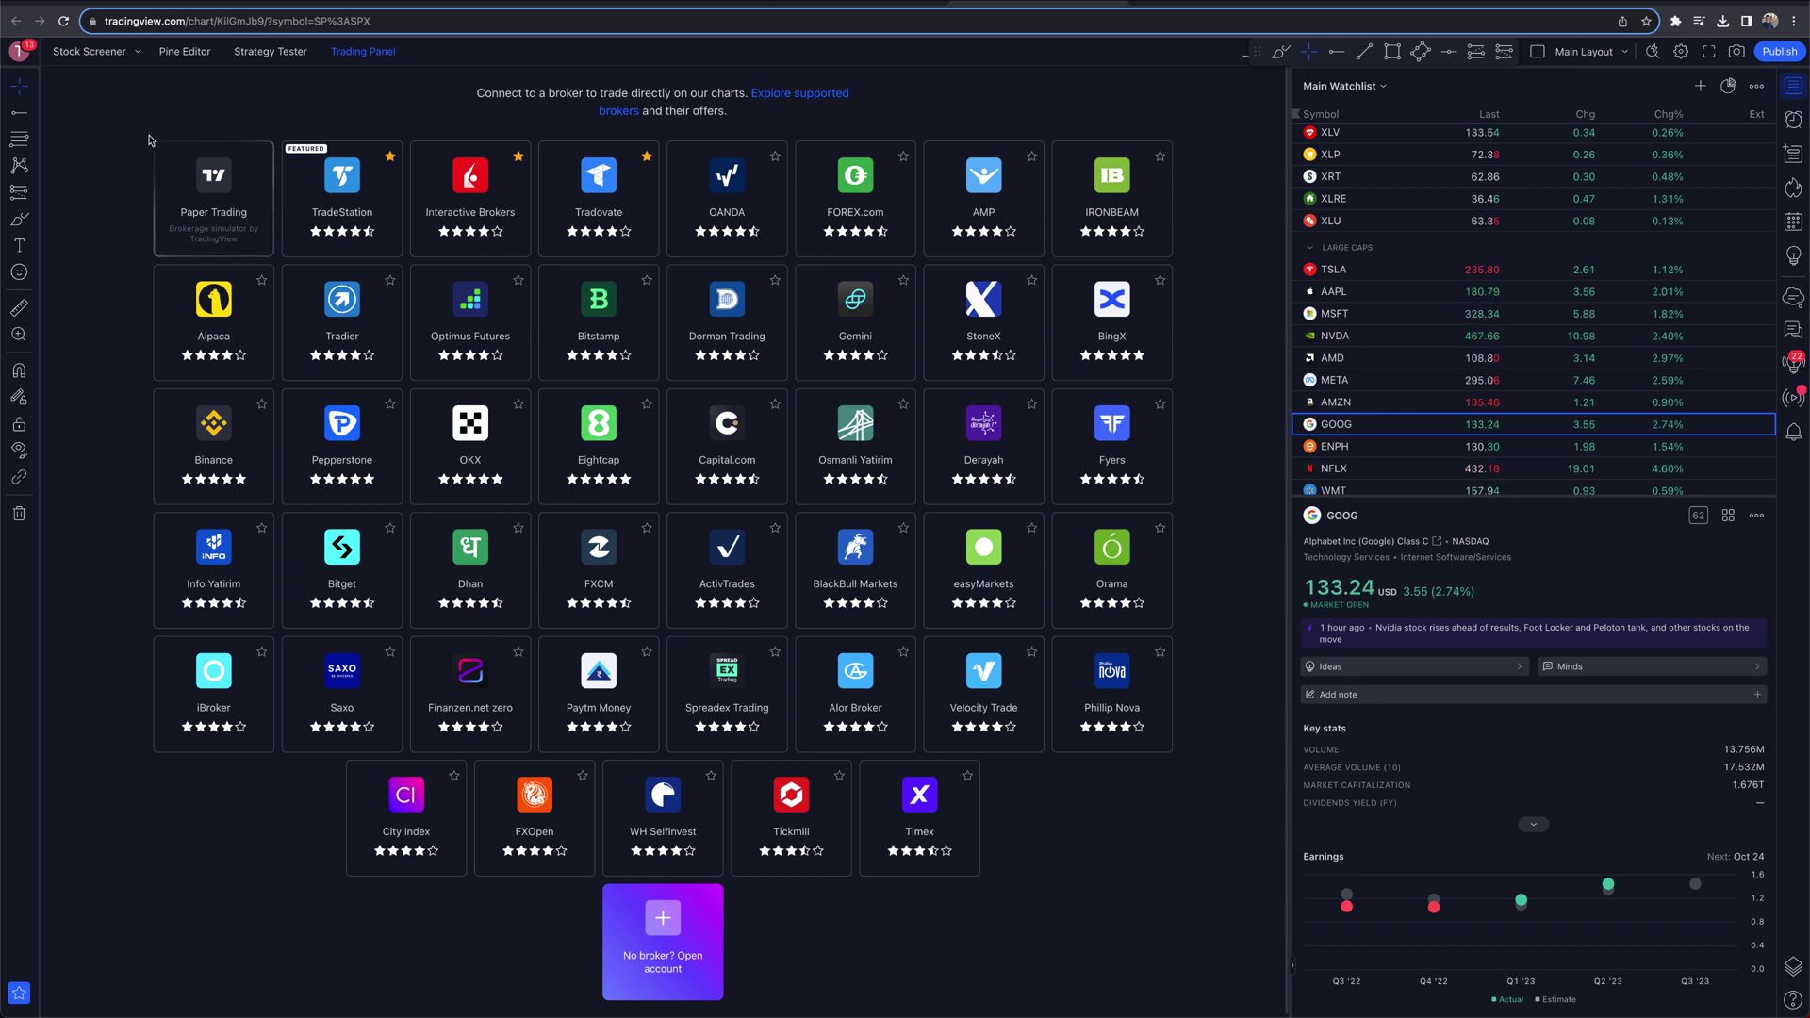
mouse_move(162, 188)
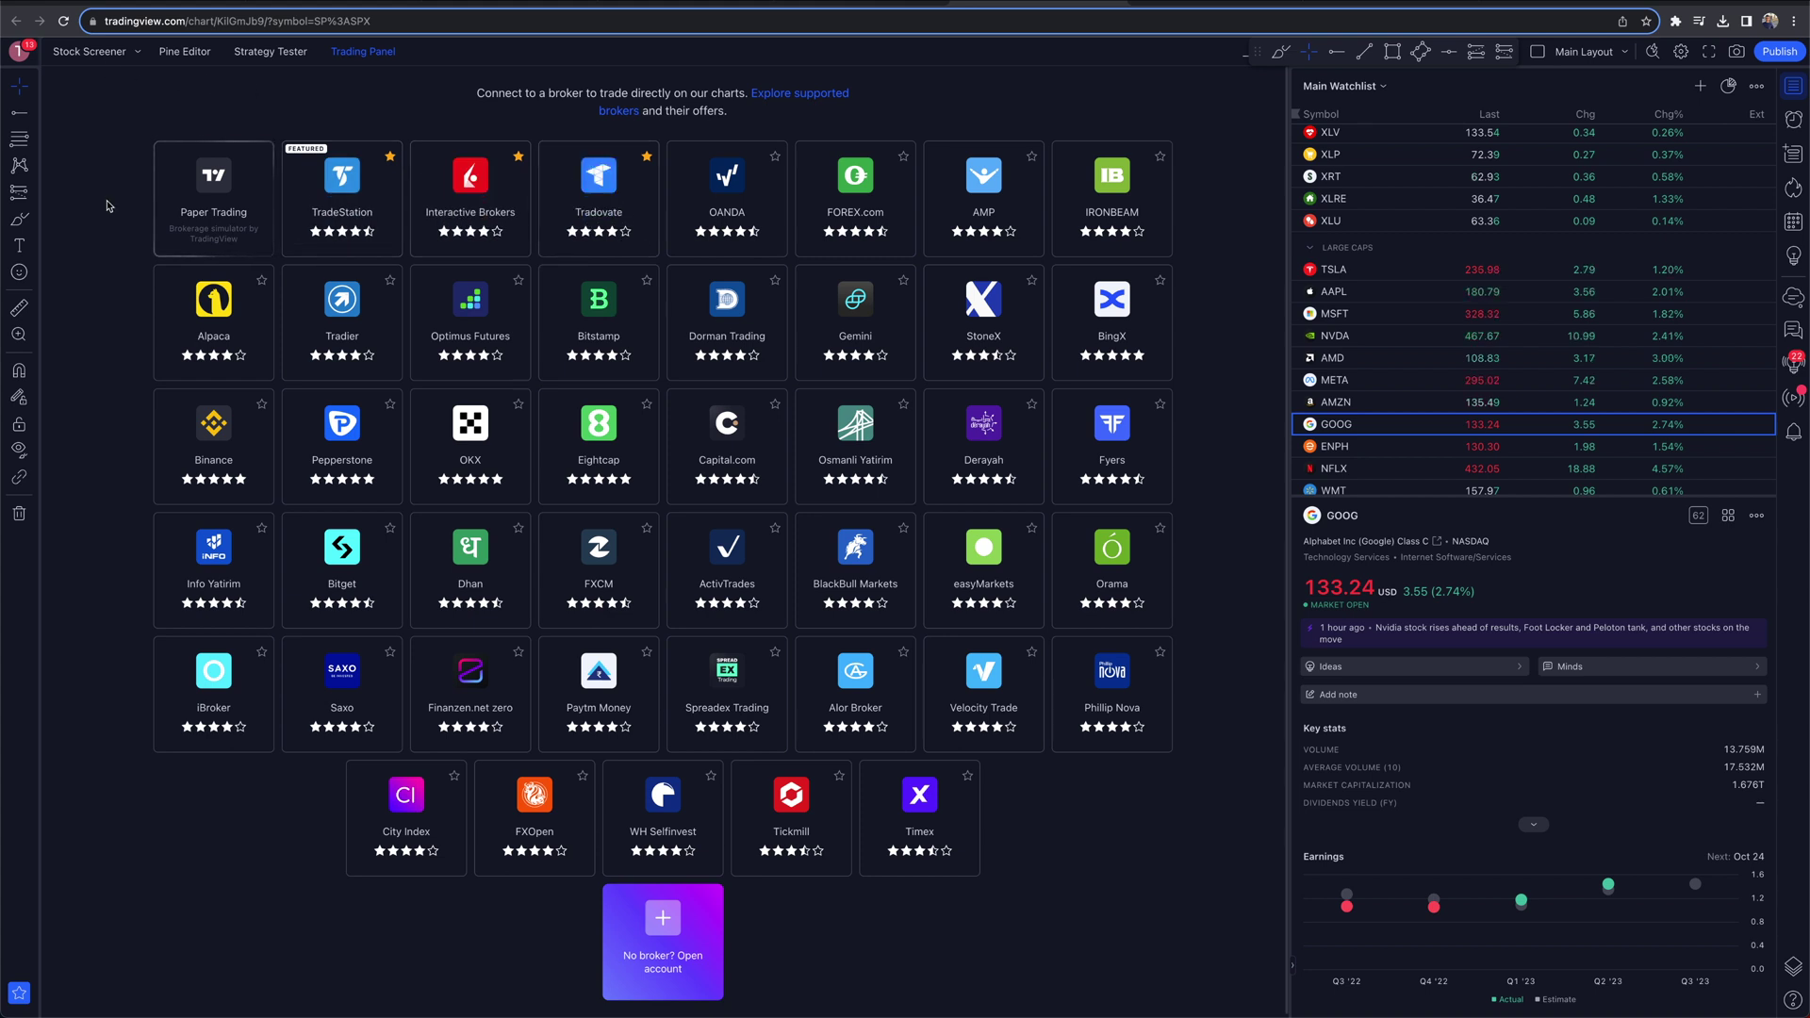
- Connect the Paper Trading account, move the drawing toolbar aside and collapse the account view
mouse_move(240, 233)
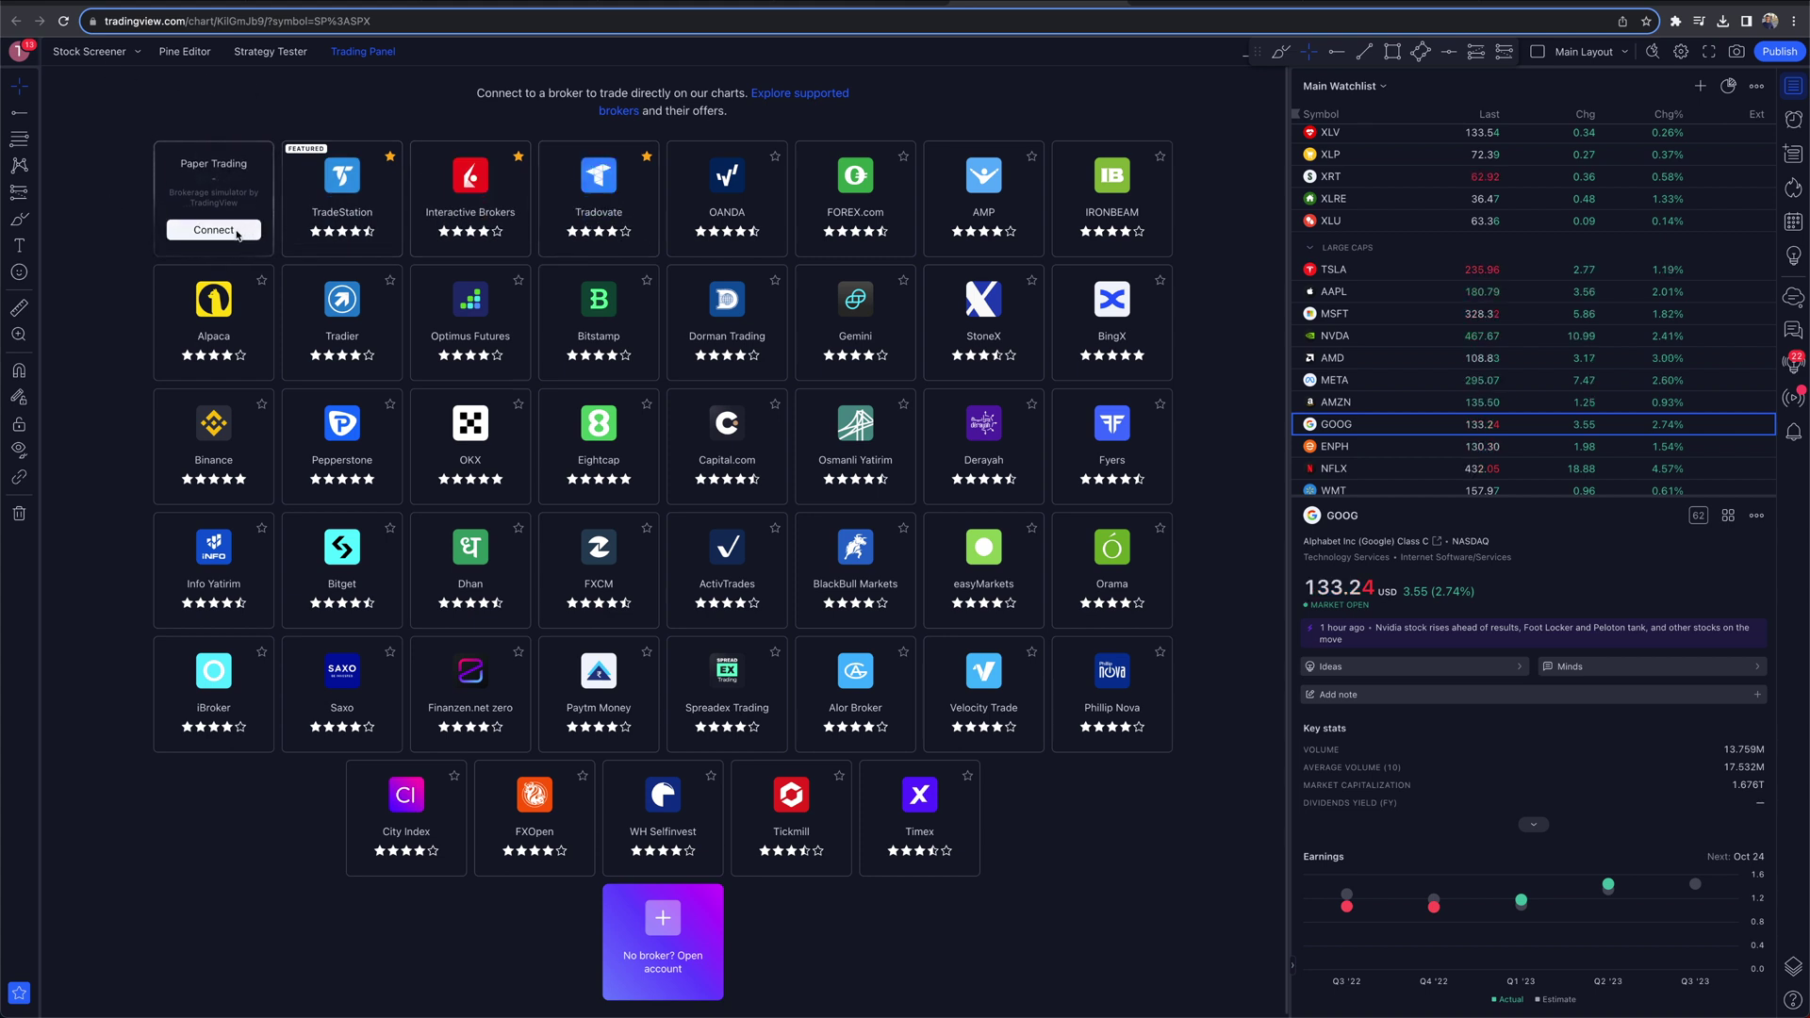
click(235, 234)
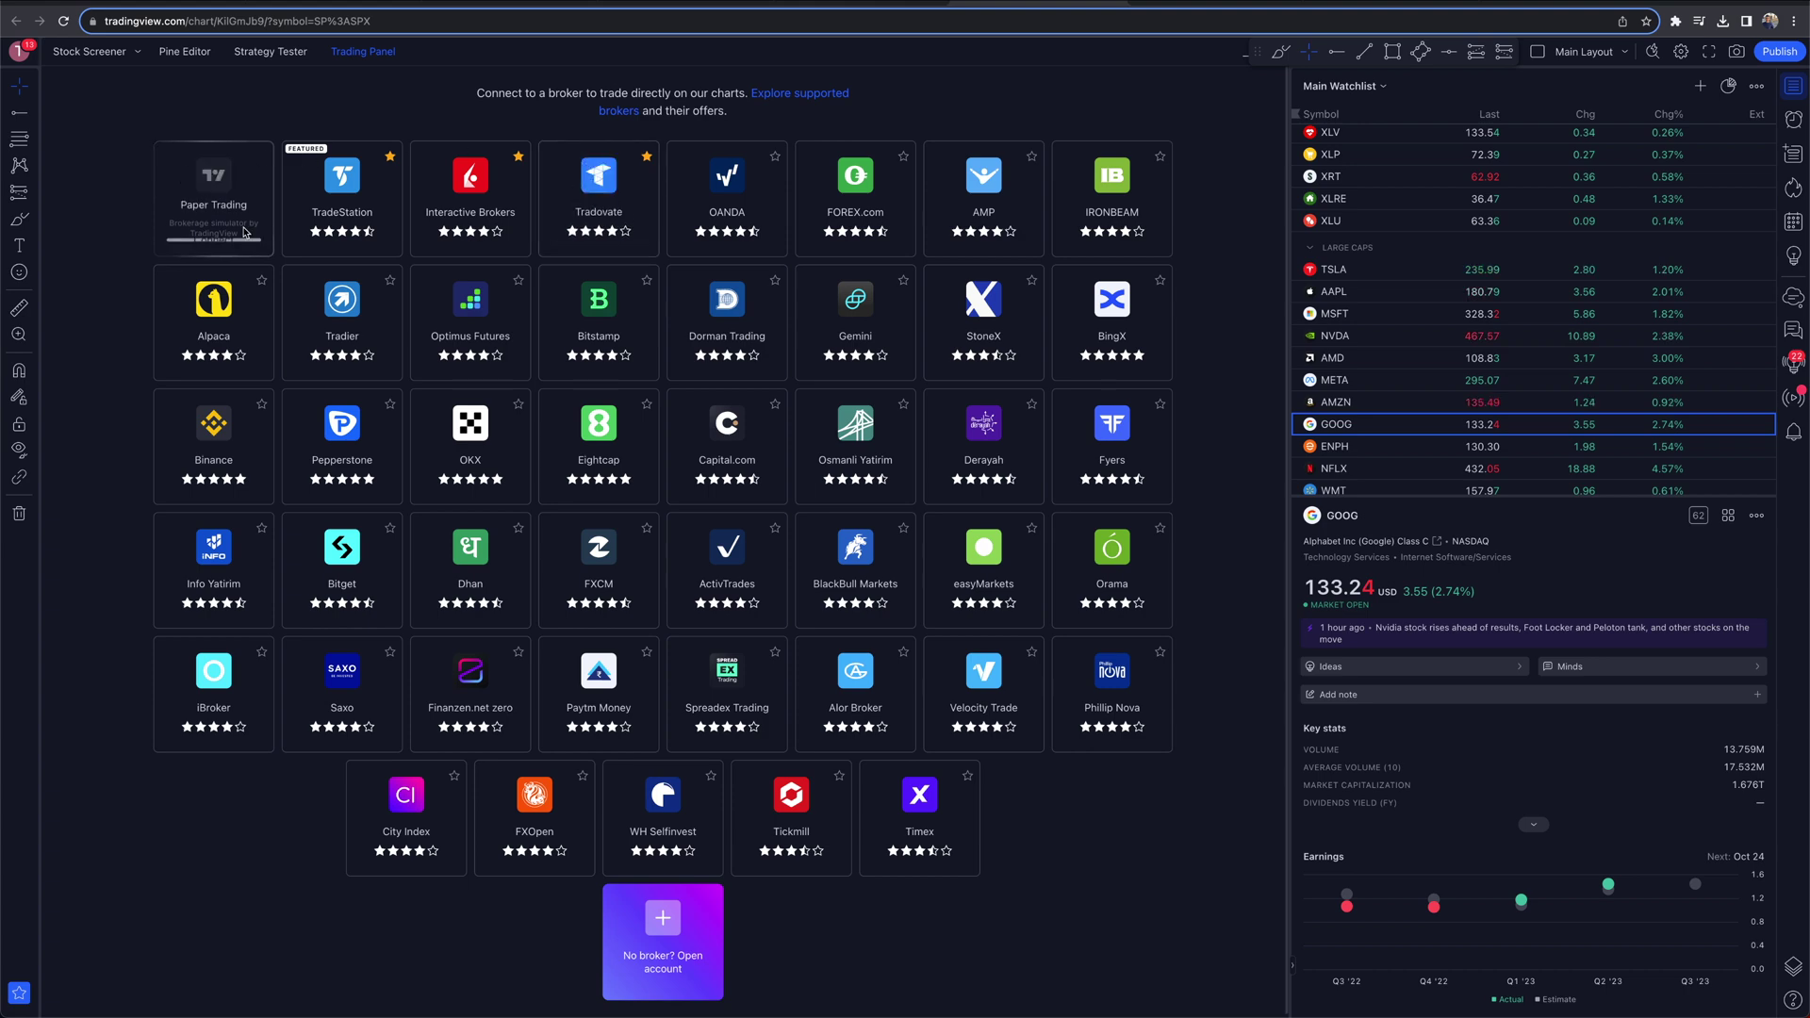
click(224, 235)
click(897, 506)
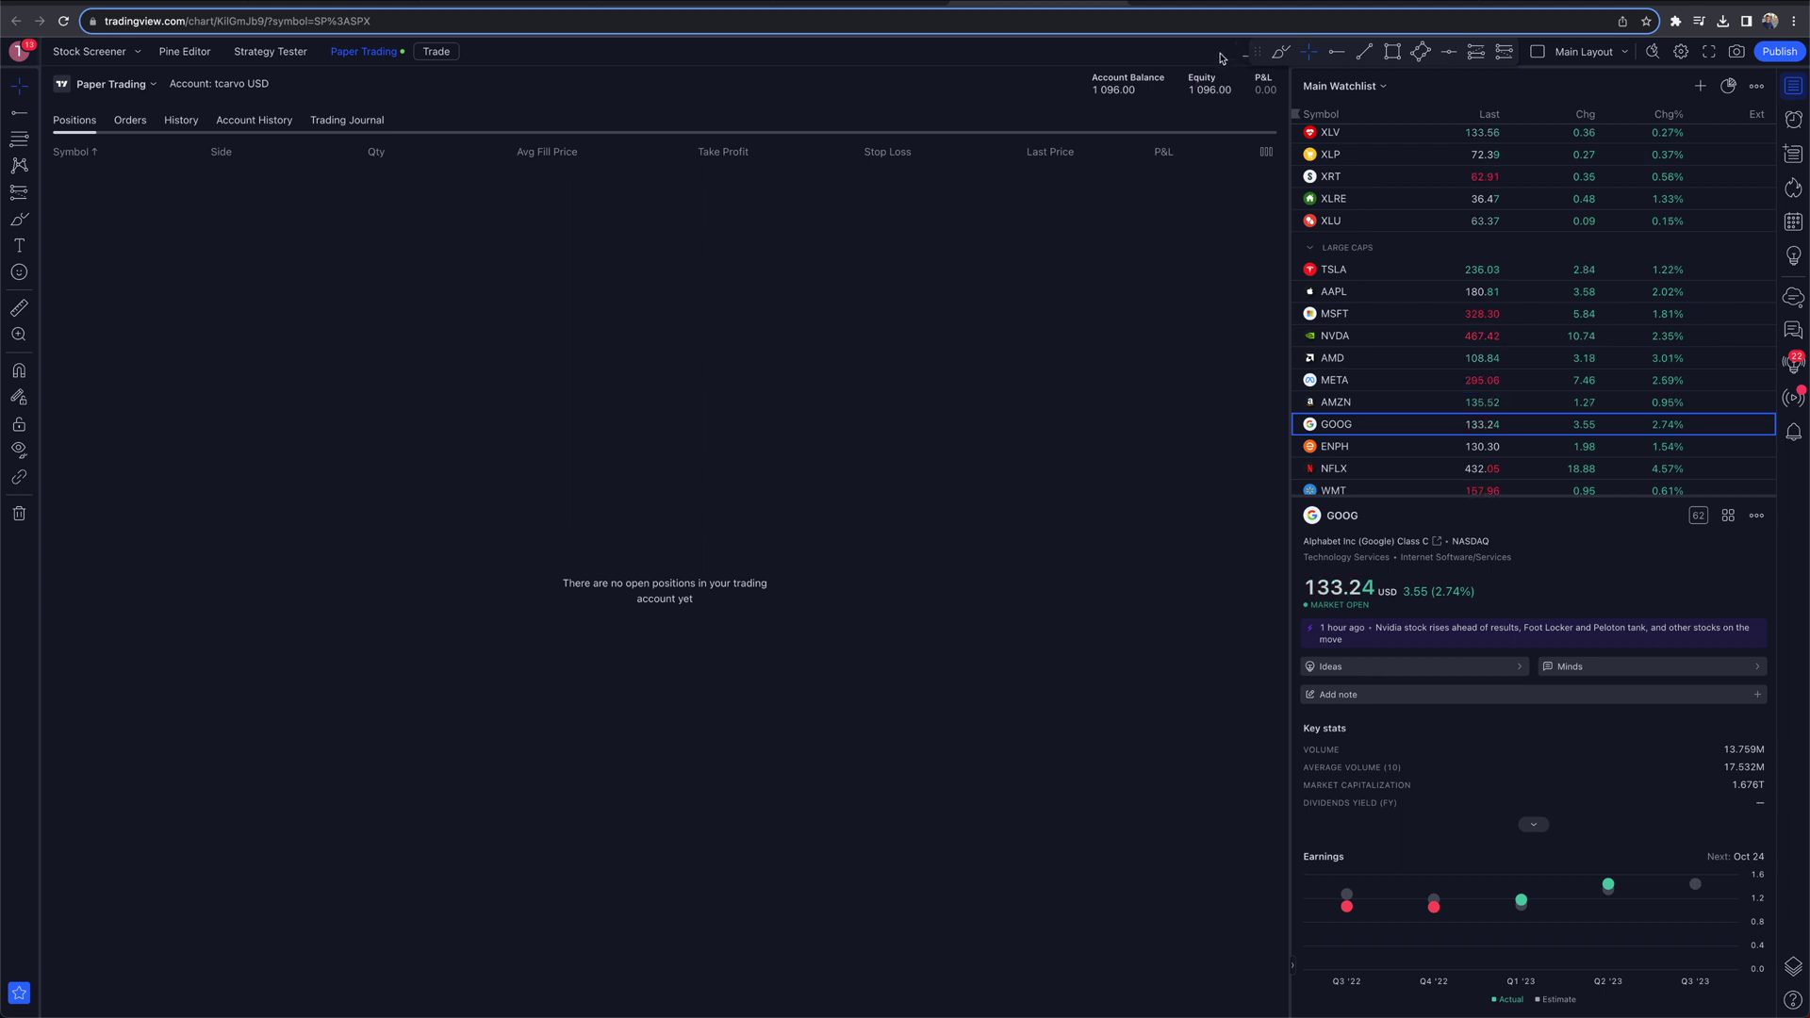
drag(1257, 52, 826, 24)
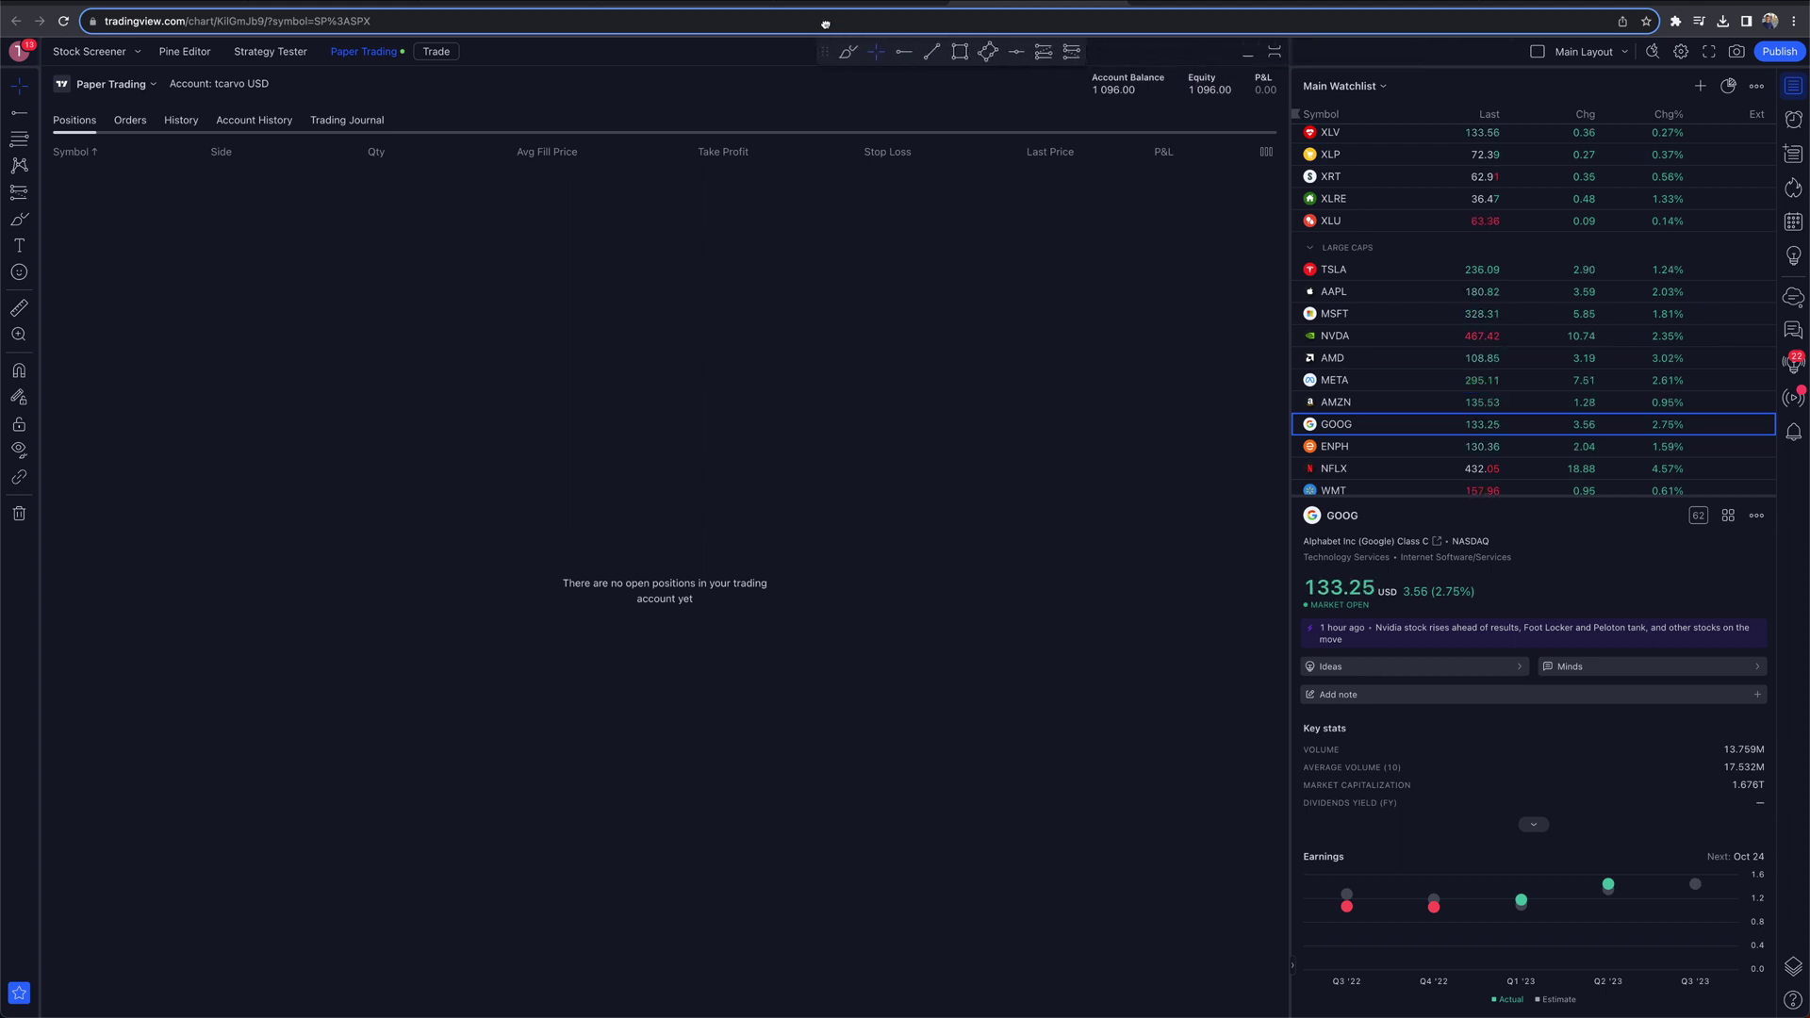
click(1245, 54)
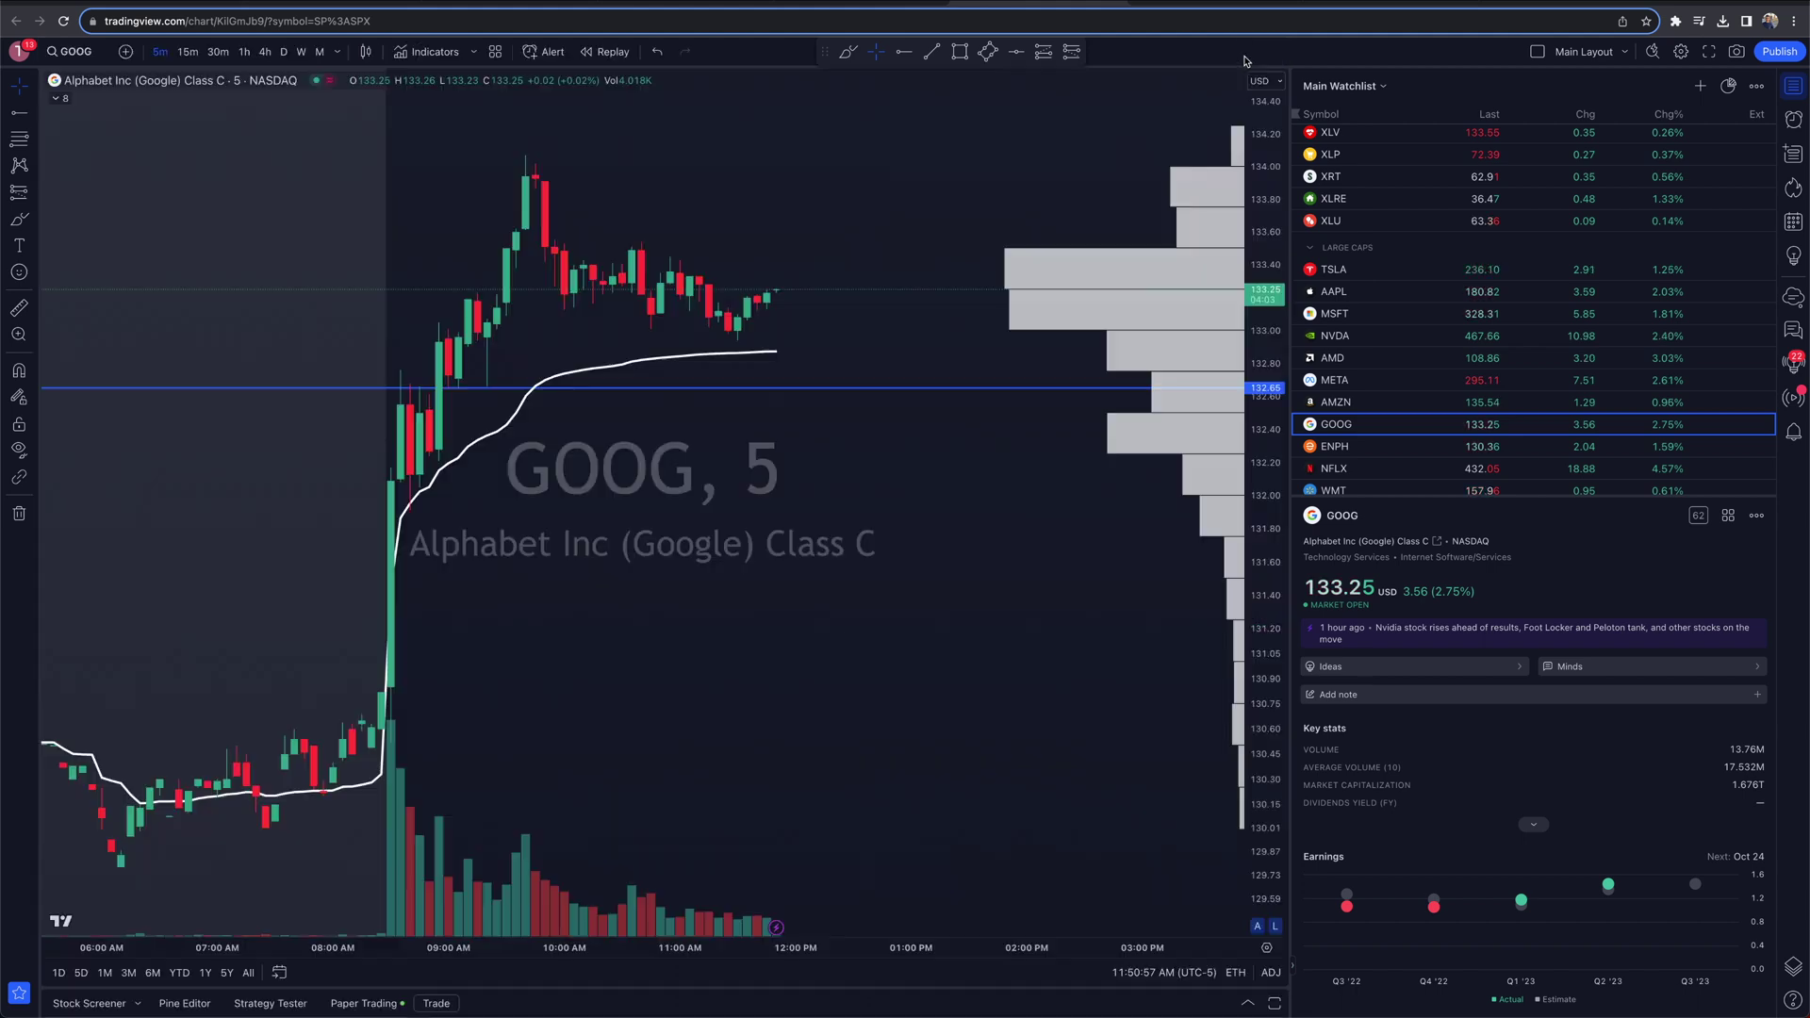
- Reopen and re-collapse the Paper Trading view, then bring up the GOOG order panel
click(1248, 1003)
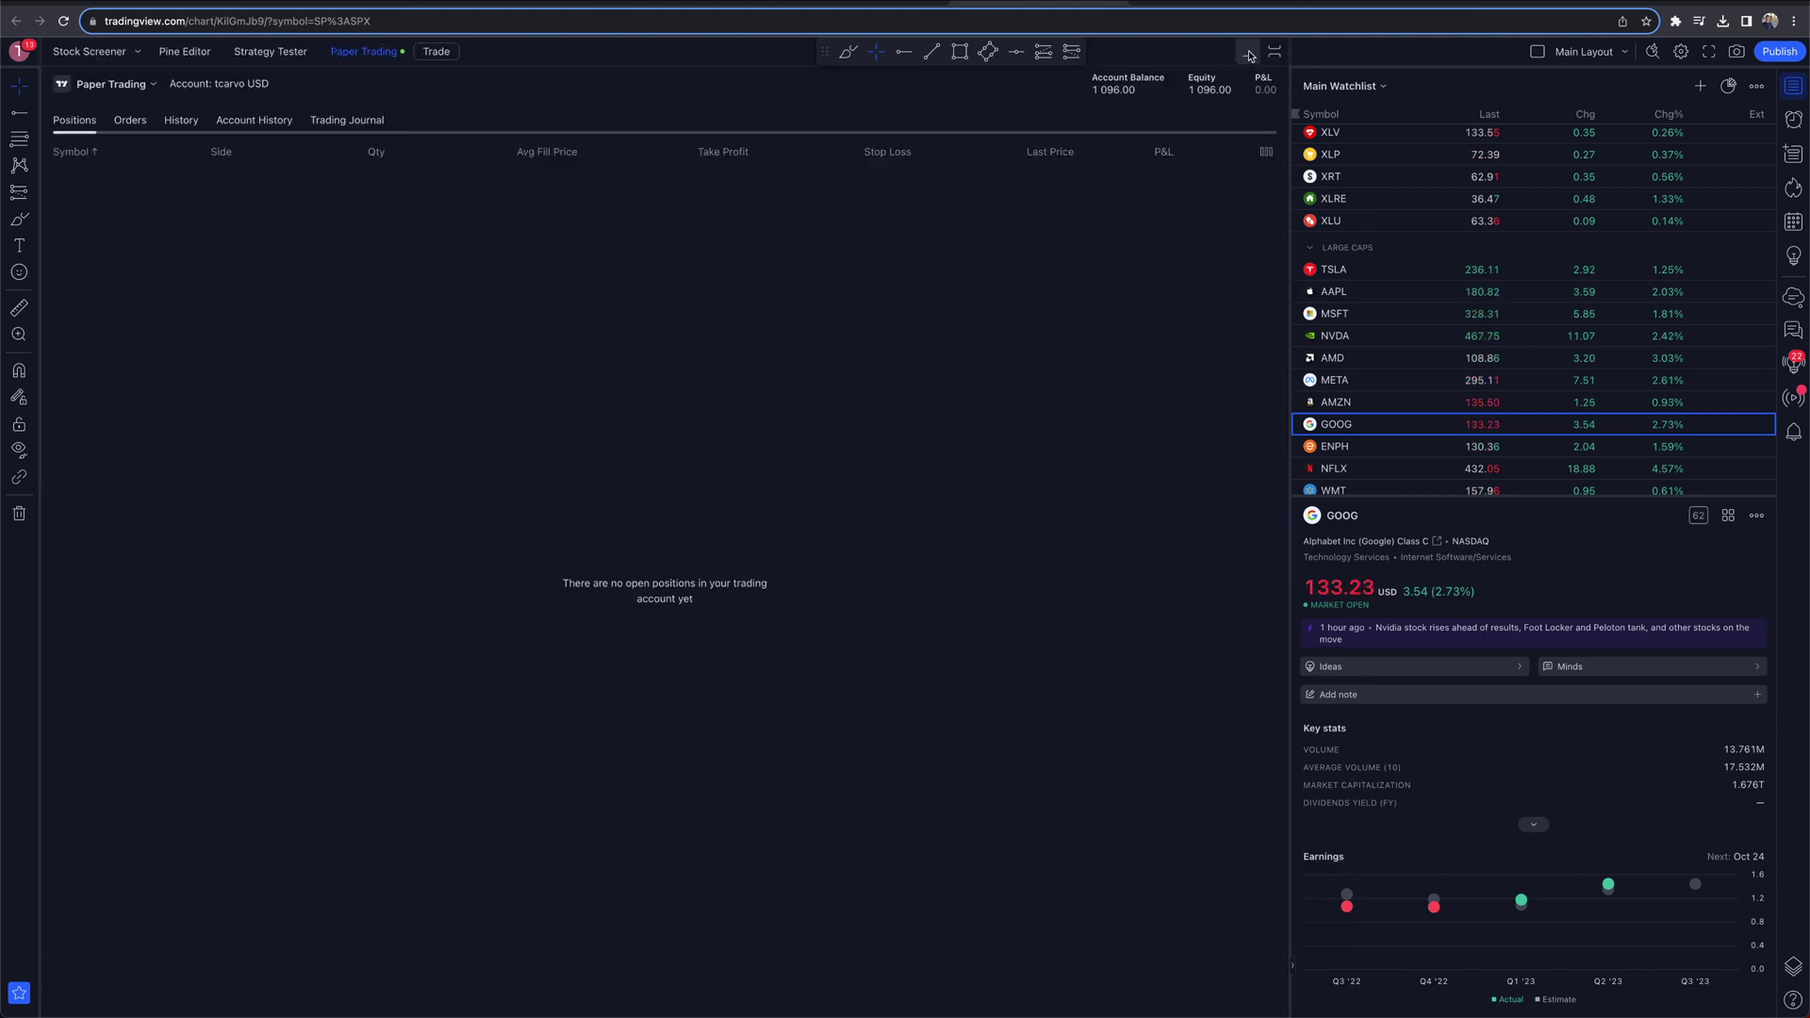
click(1247, 55)
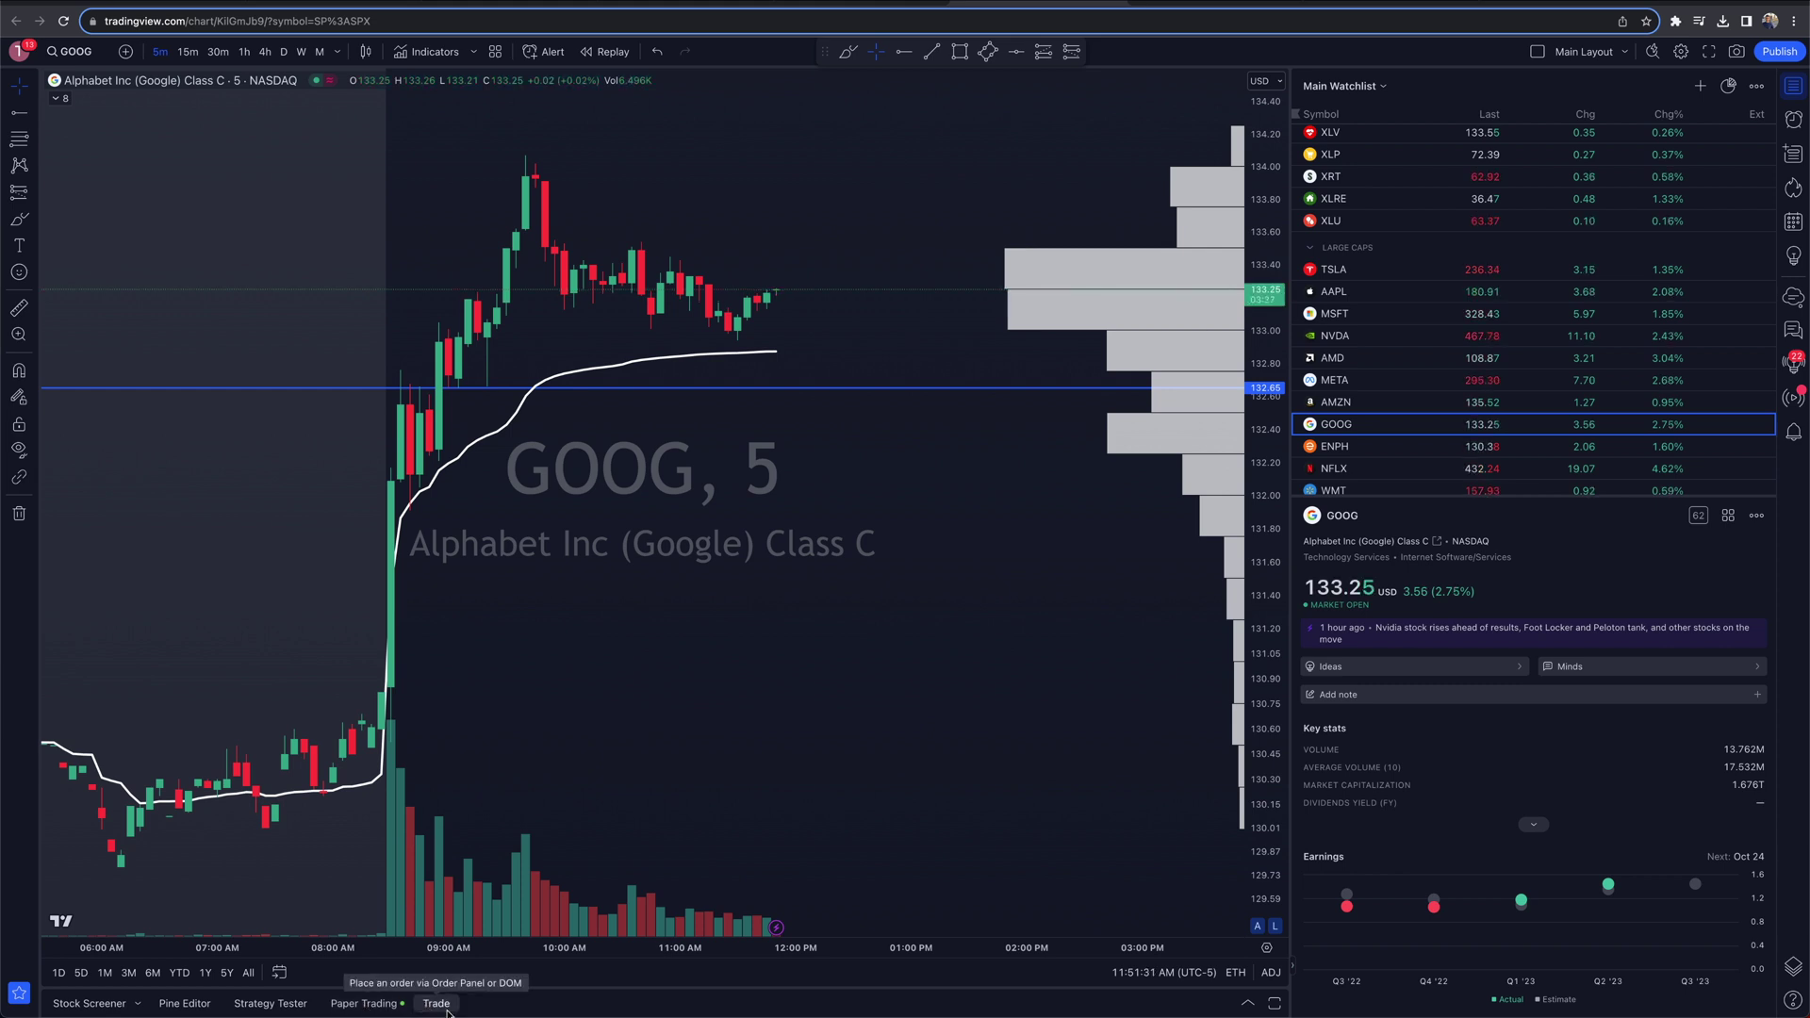
click(436, 1007)
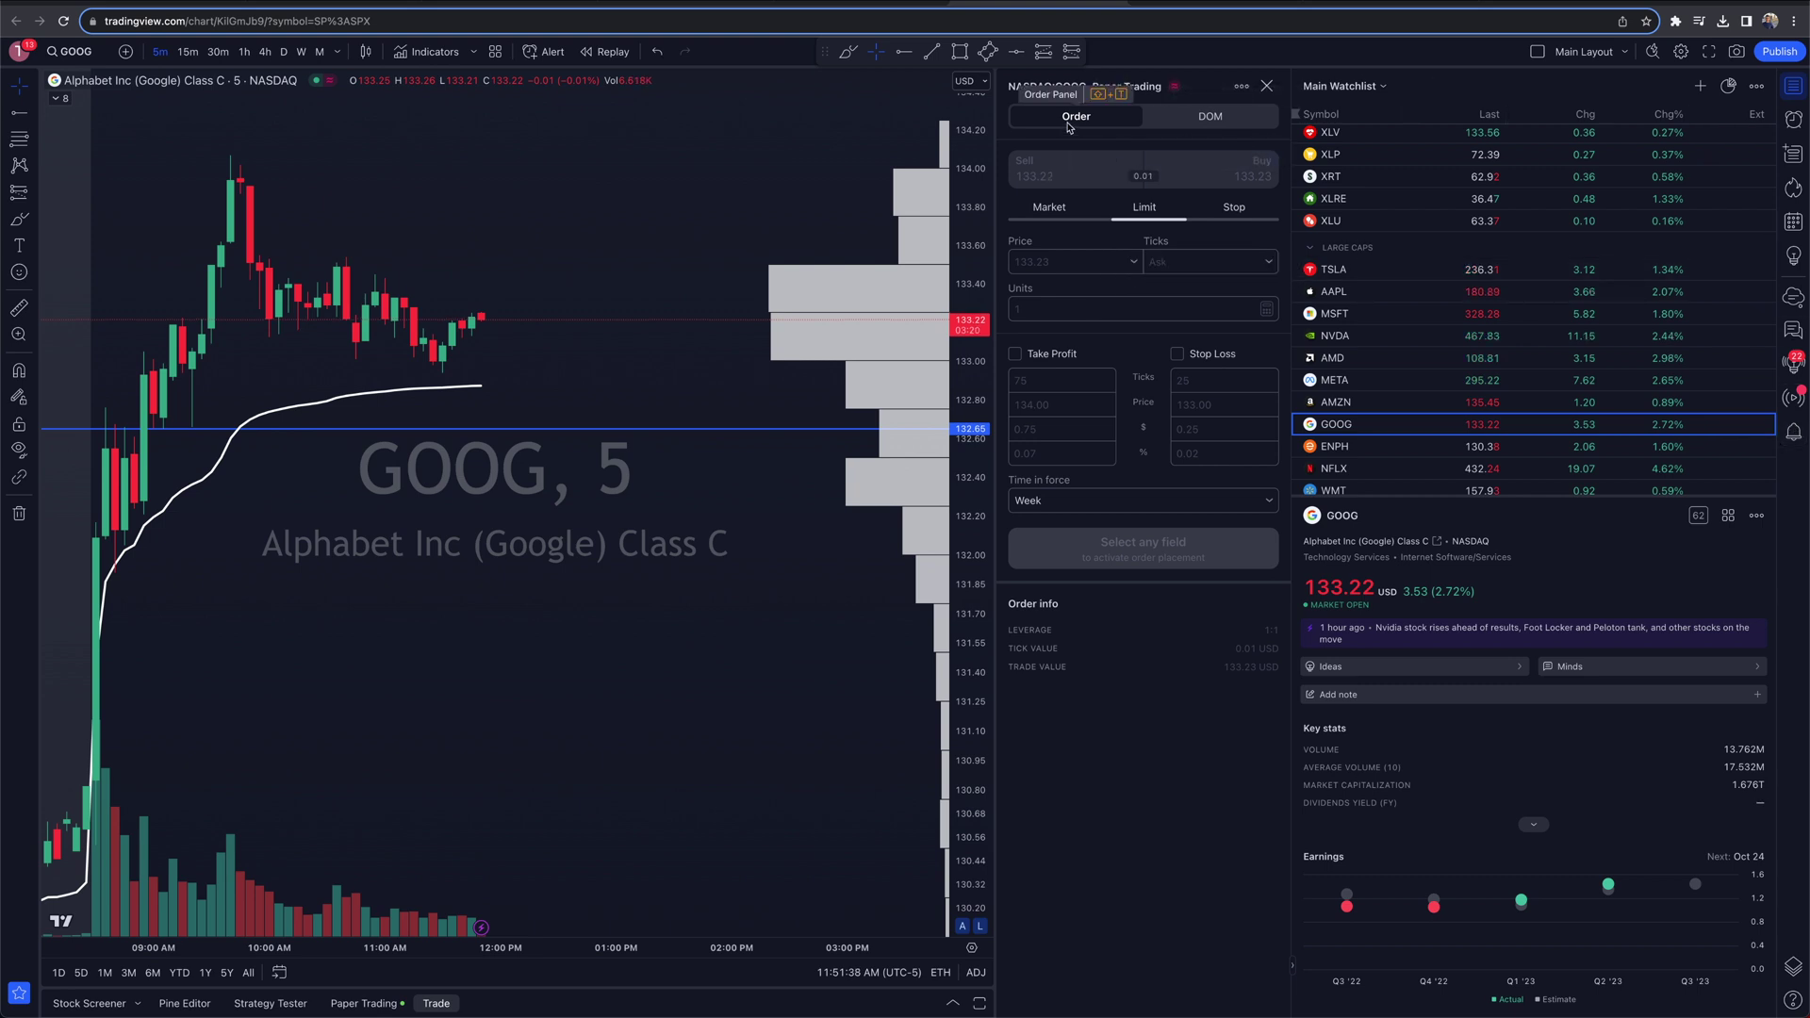
- Switch the GOOG order panel to the DOM price ladder view
click(1198, 119)
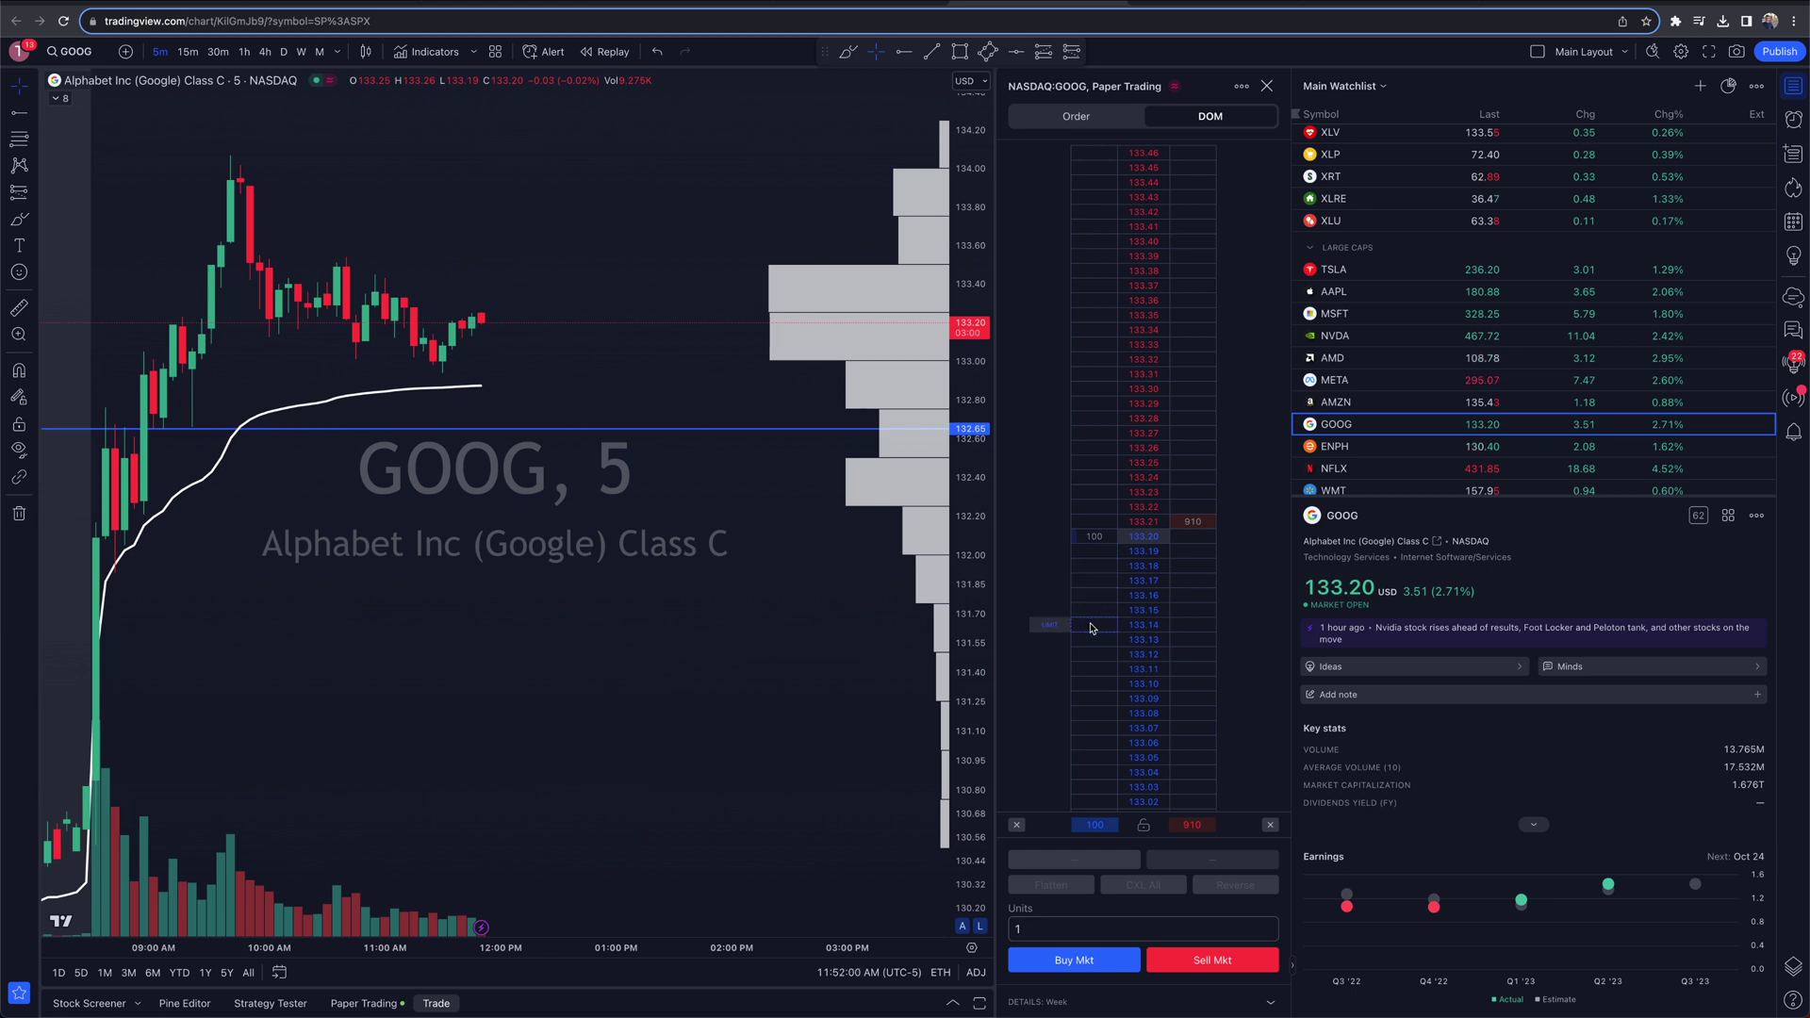
- Set the quantity to 5 units and place a GOOG buy limit at 133.16 from the DOM
double_click(1037, 930)
text(5)
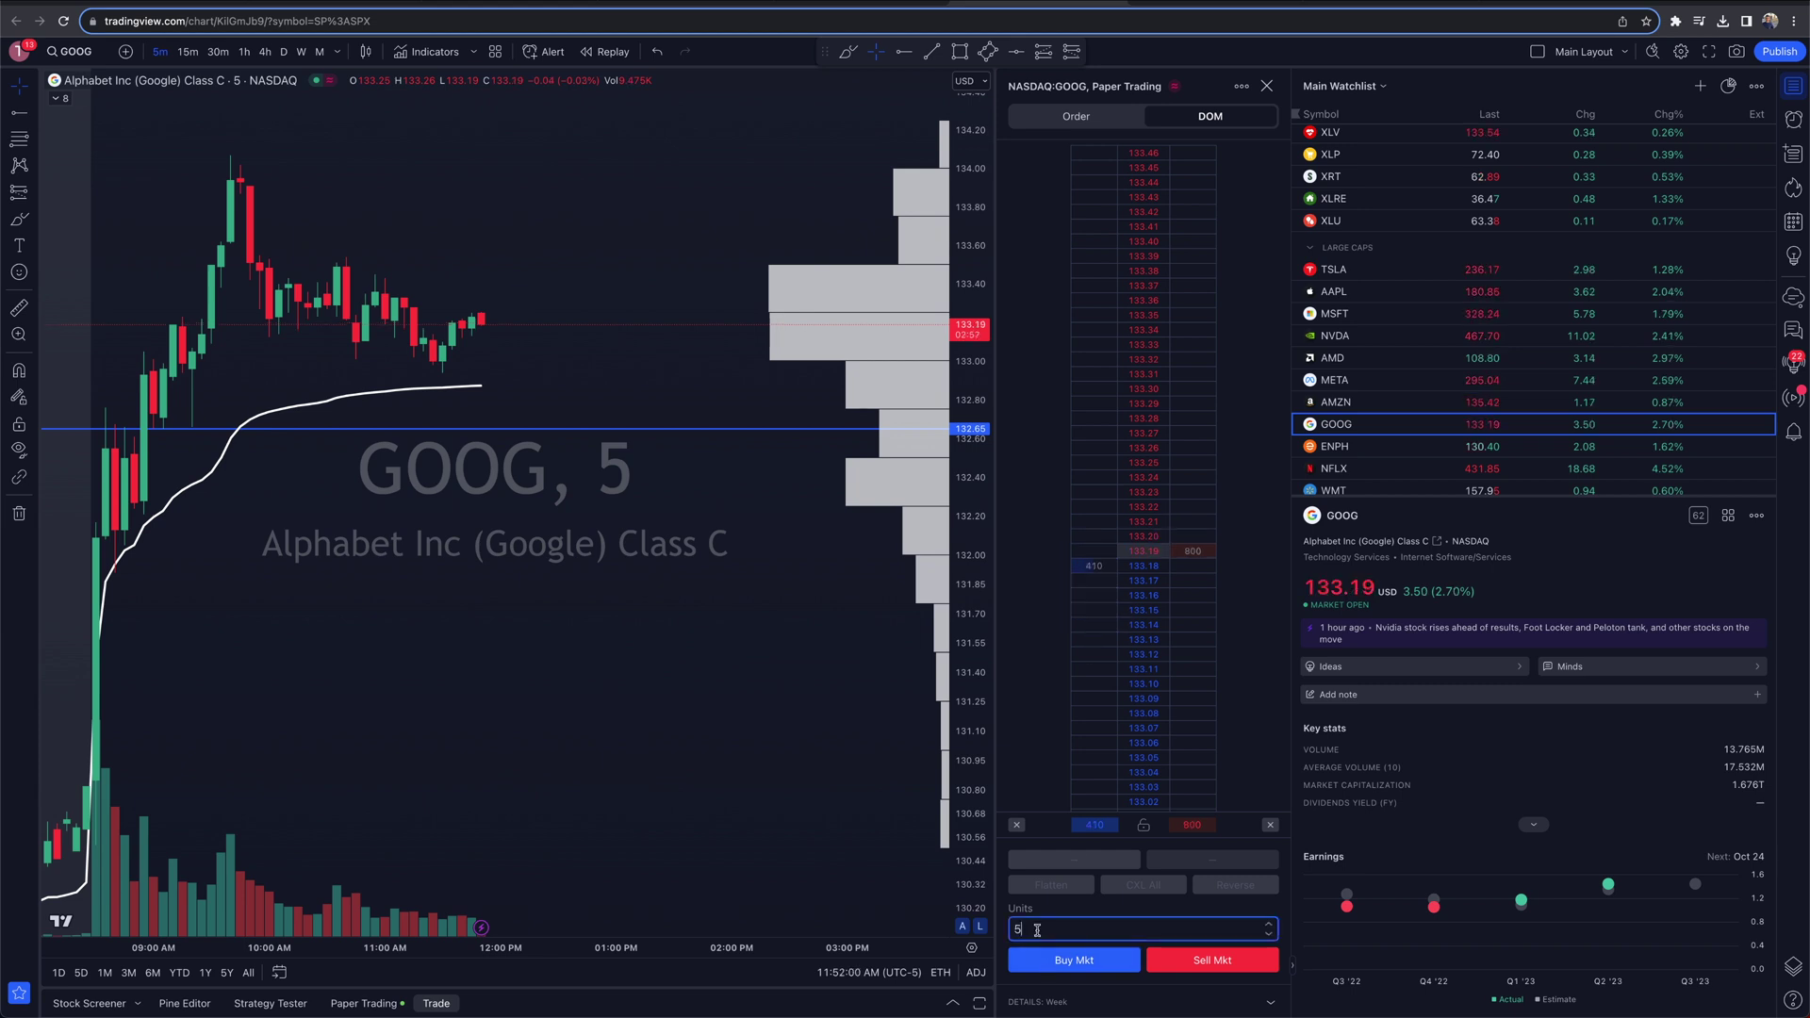
click(1051, 595)
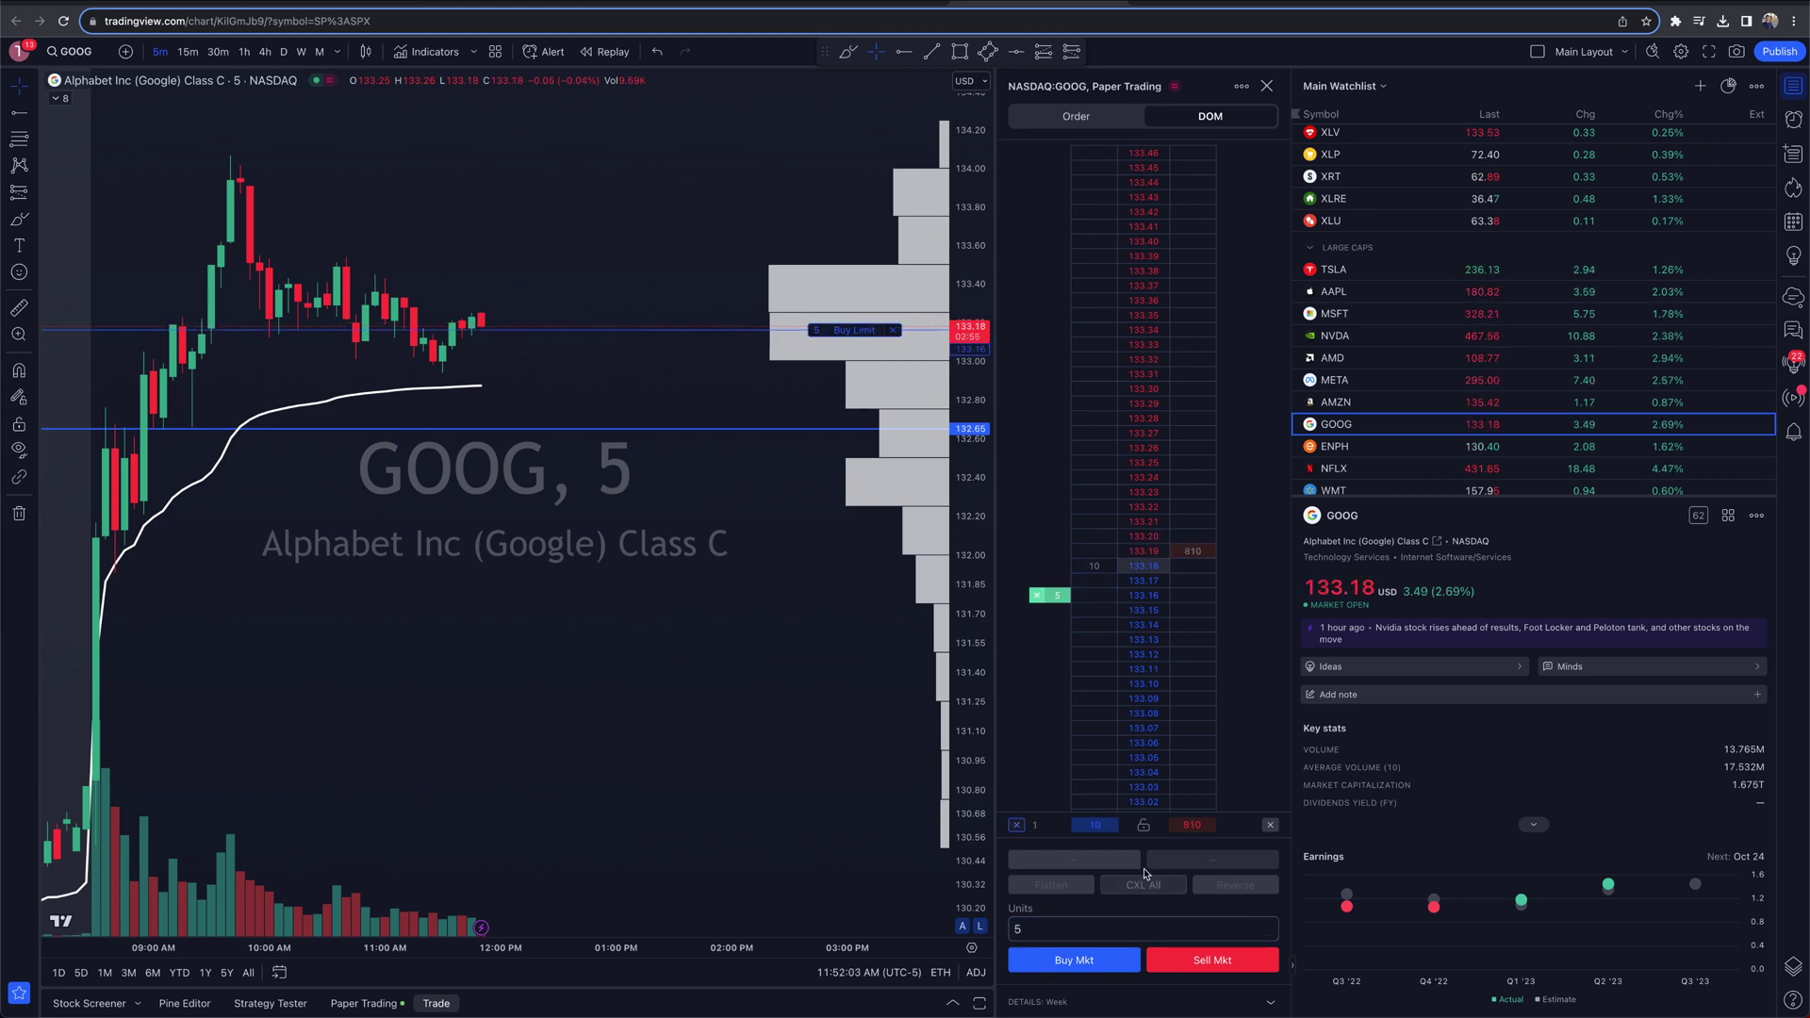
- Drag a take-profit to 133.50 and a stop-loss to 132.87 from the order line
mouse_move(837, 333)
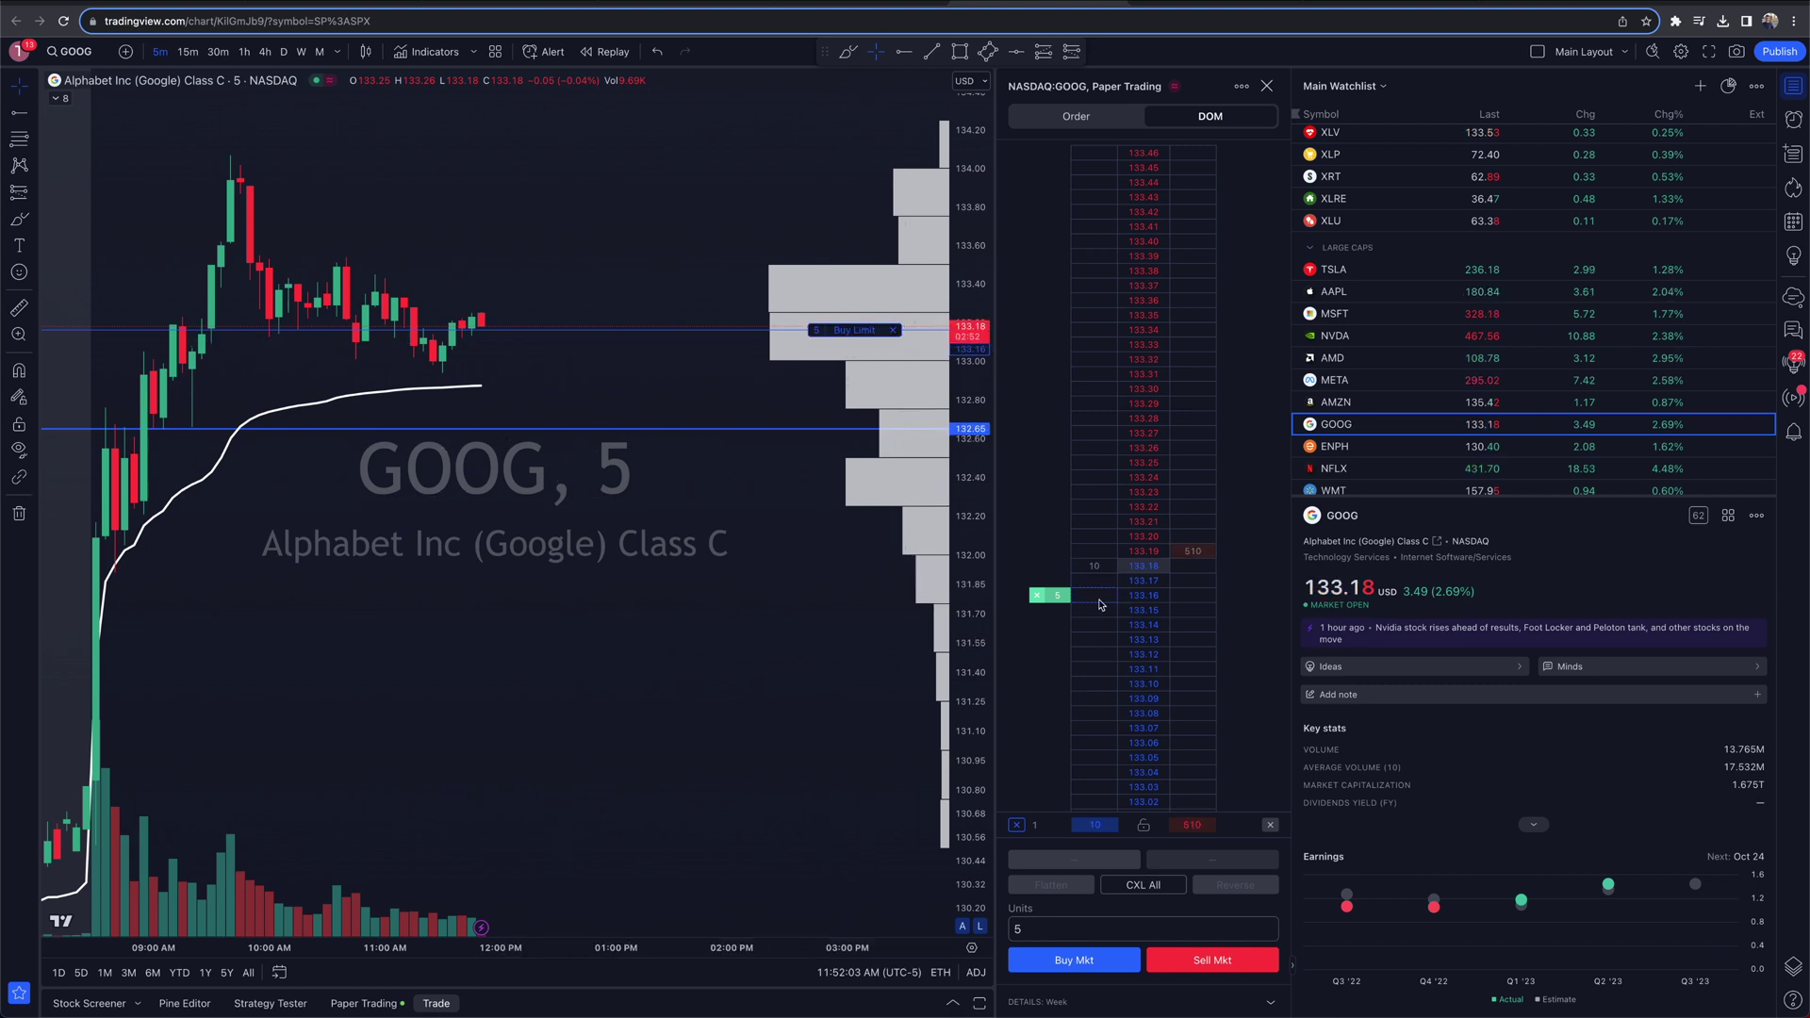
mouse_move(769, 333)
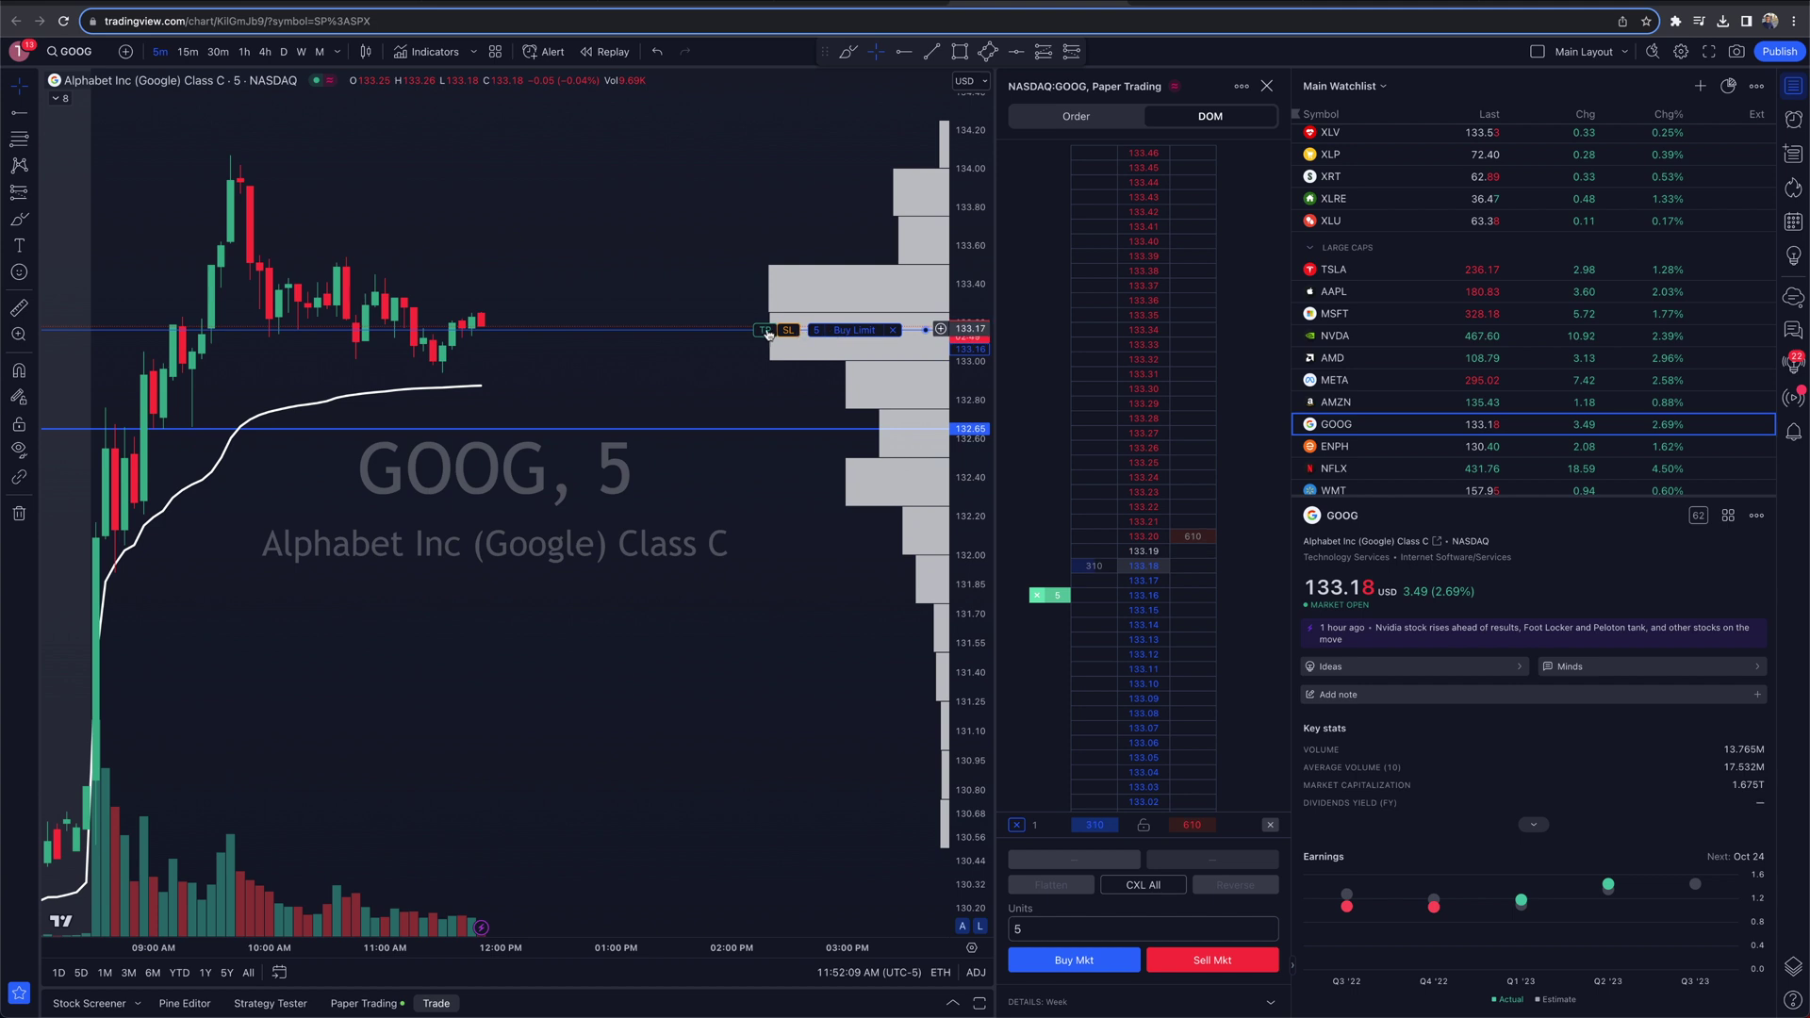
drag(766, 331, 765, 265)
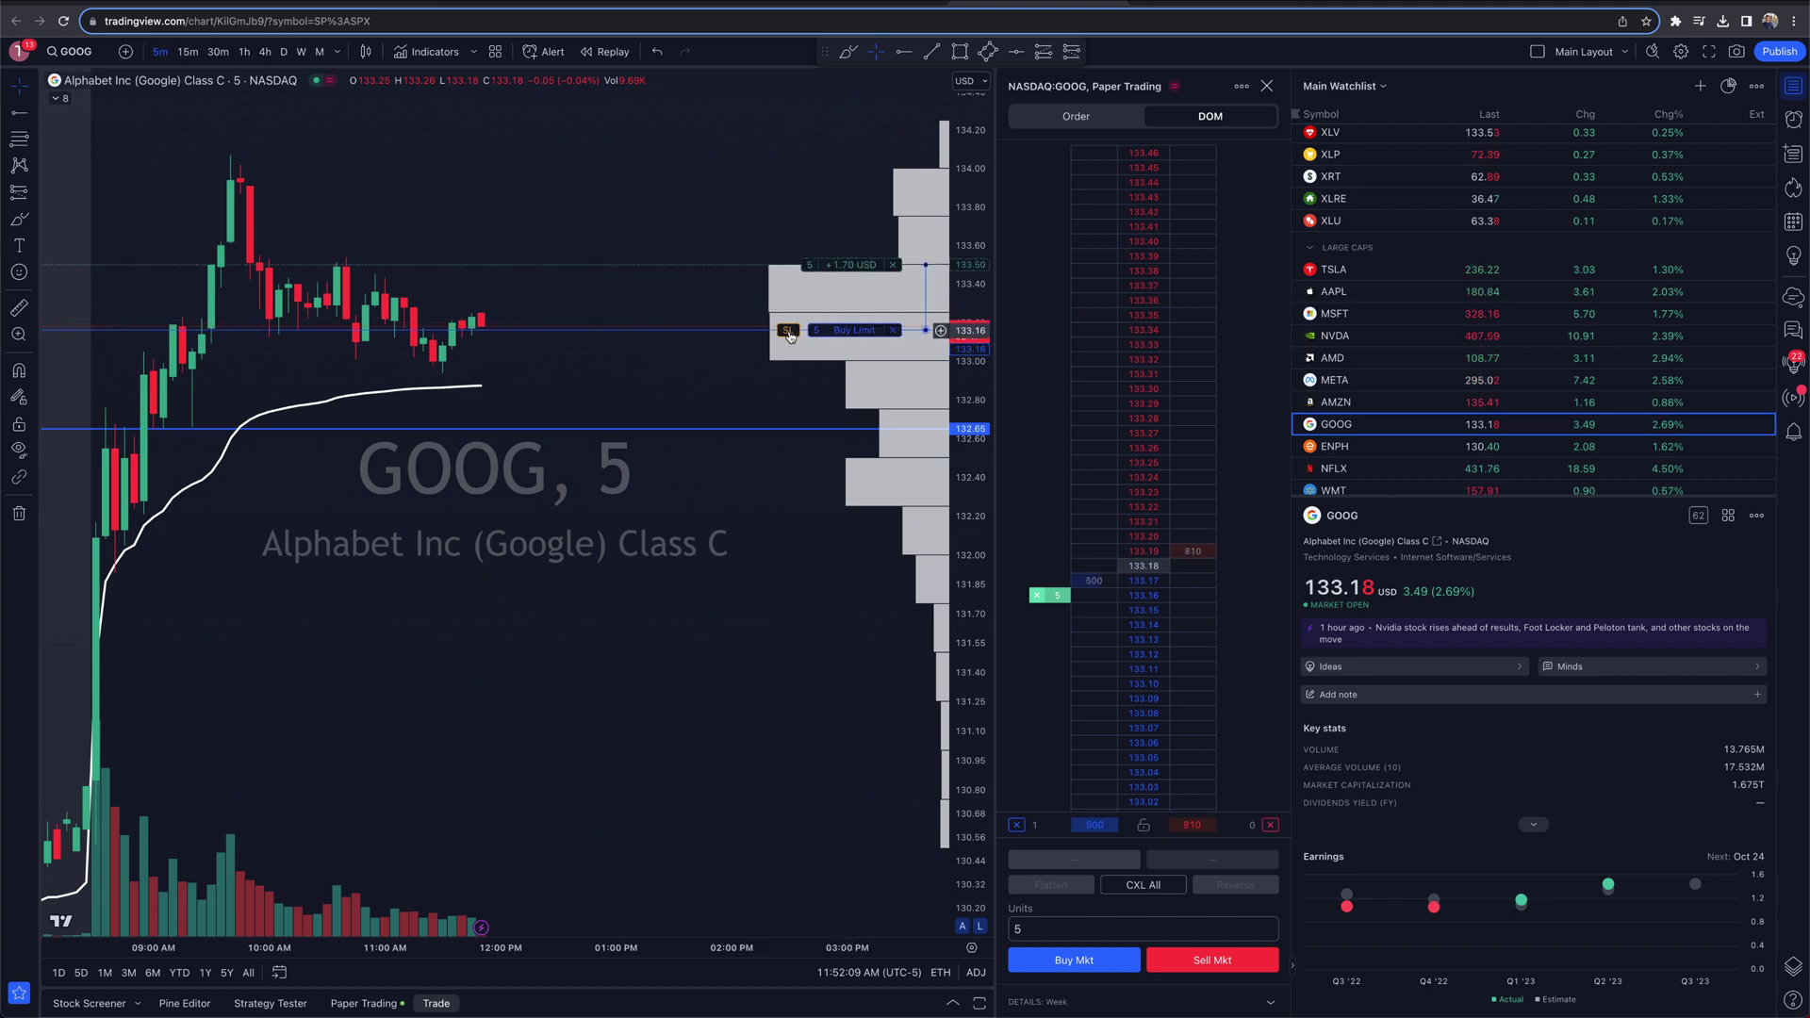
drag(790, 336, 790, 387)
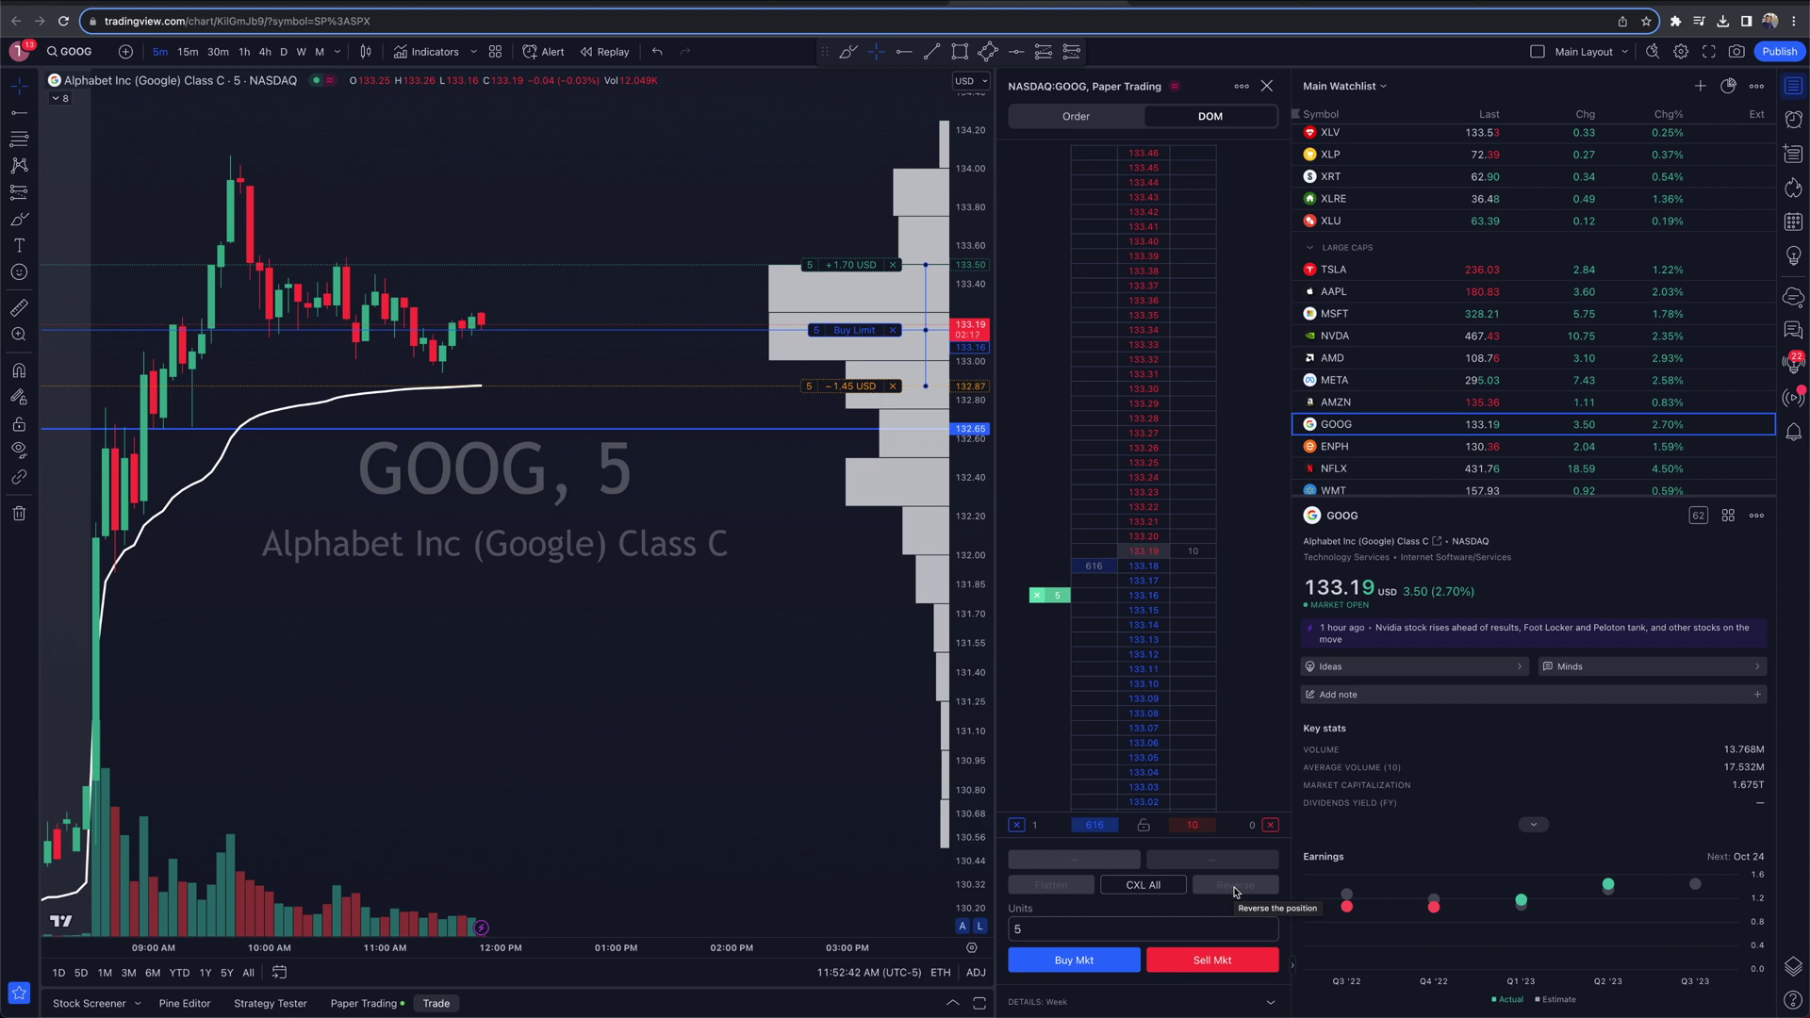
- Raise the buy limit to 133.20 so it fills, then close the resulting GOOG position
drag(833, 331, 831, 326)
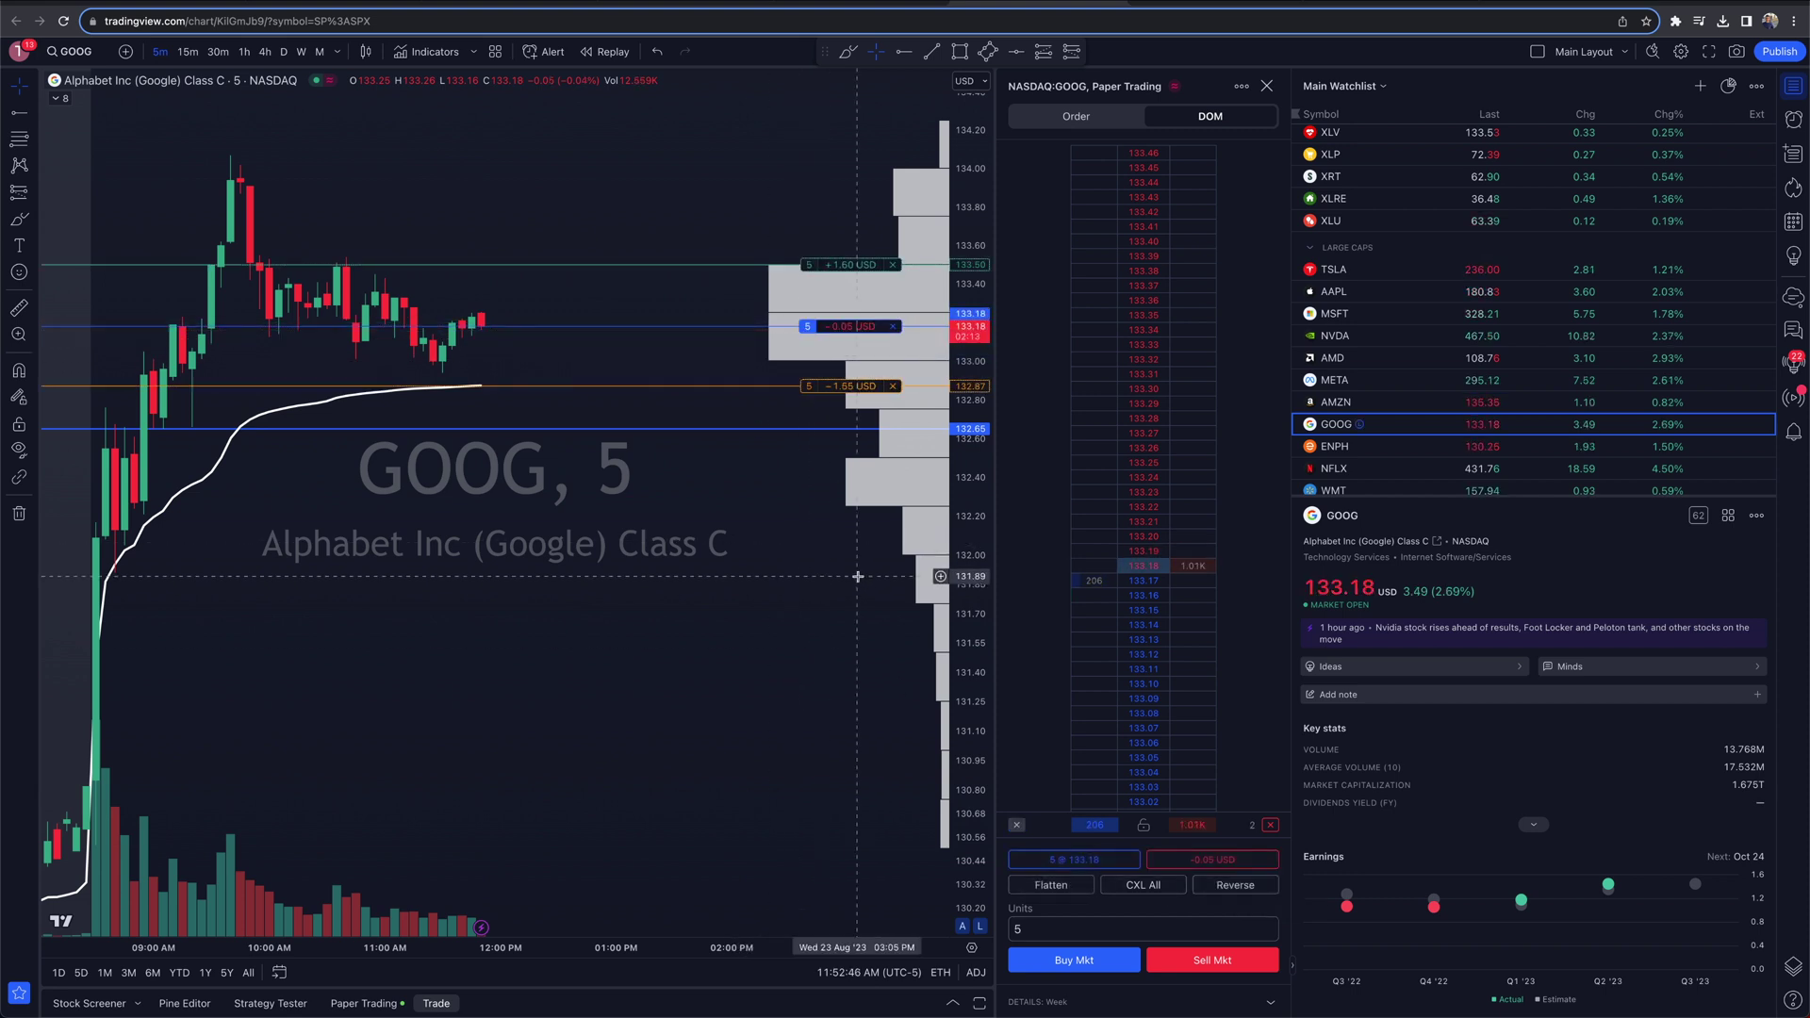
mouse_move(858, 330)
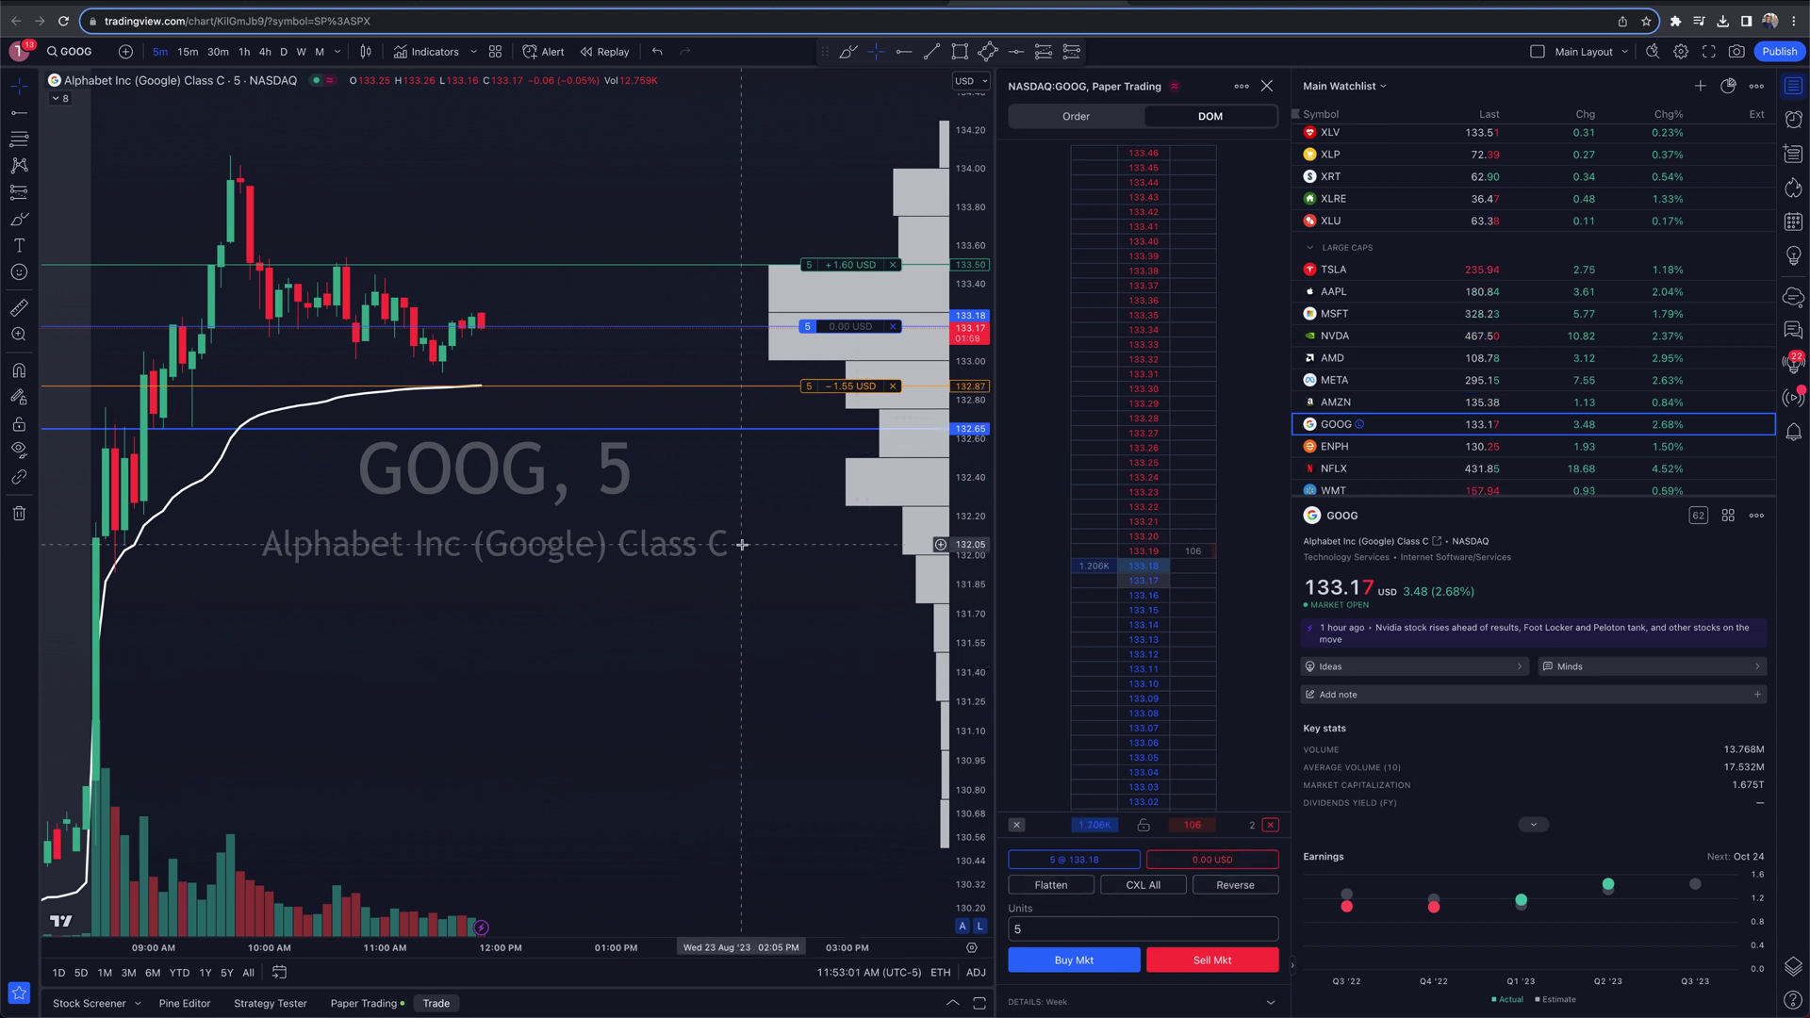
click(893, 327)
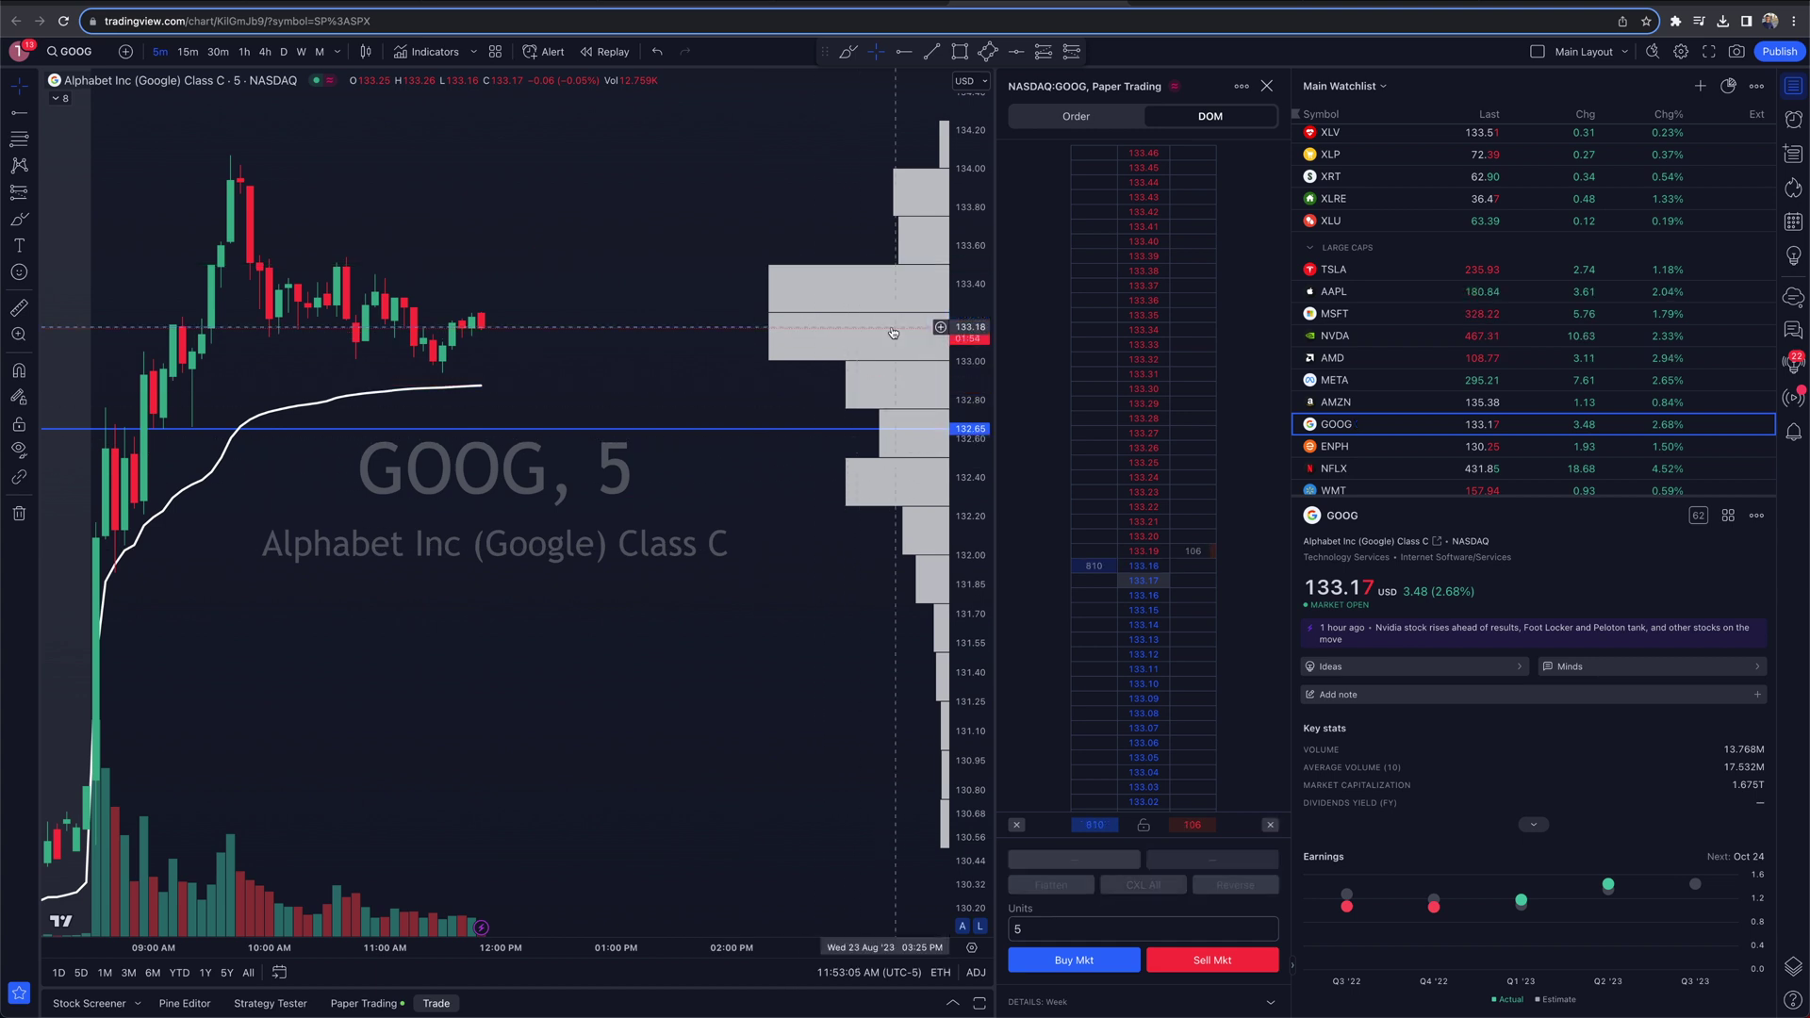
click(1090, 129)
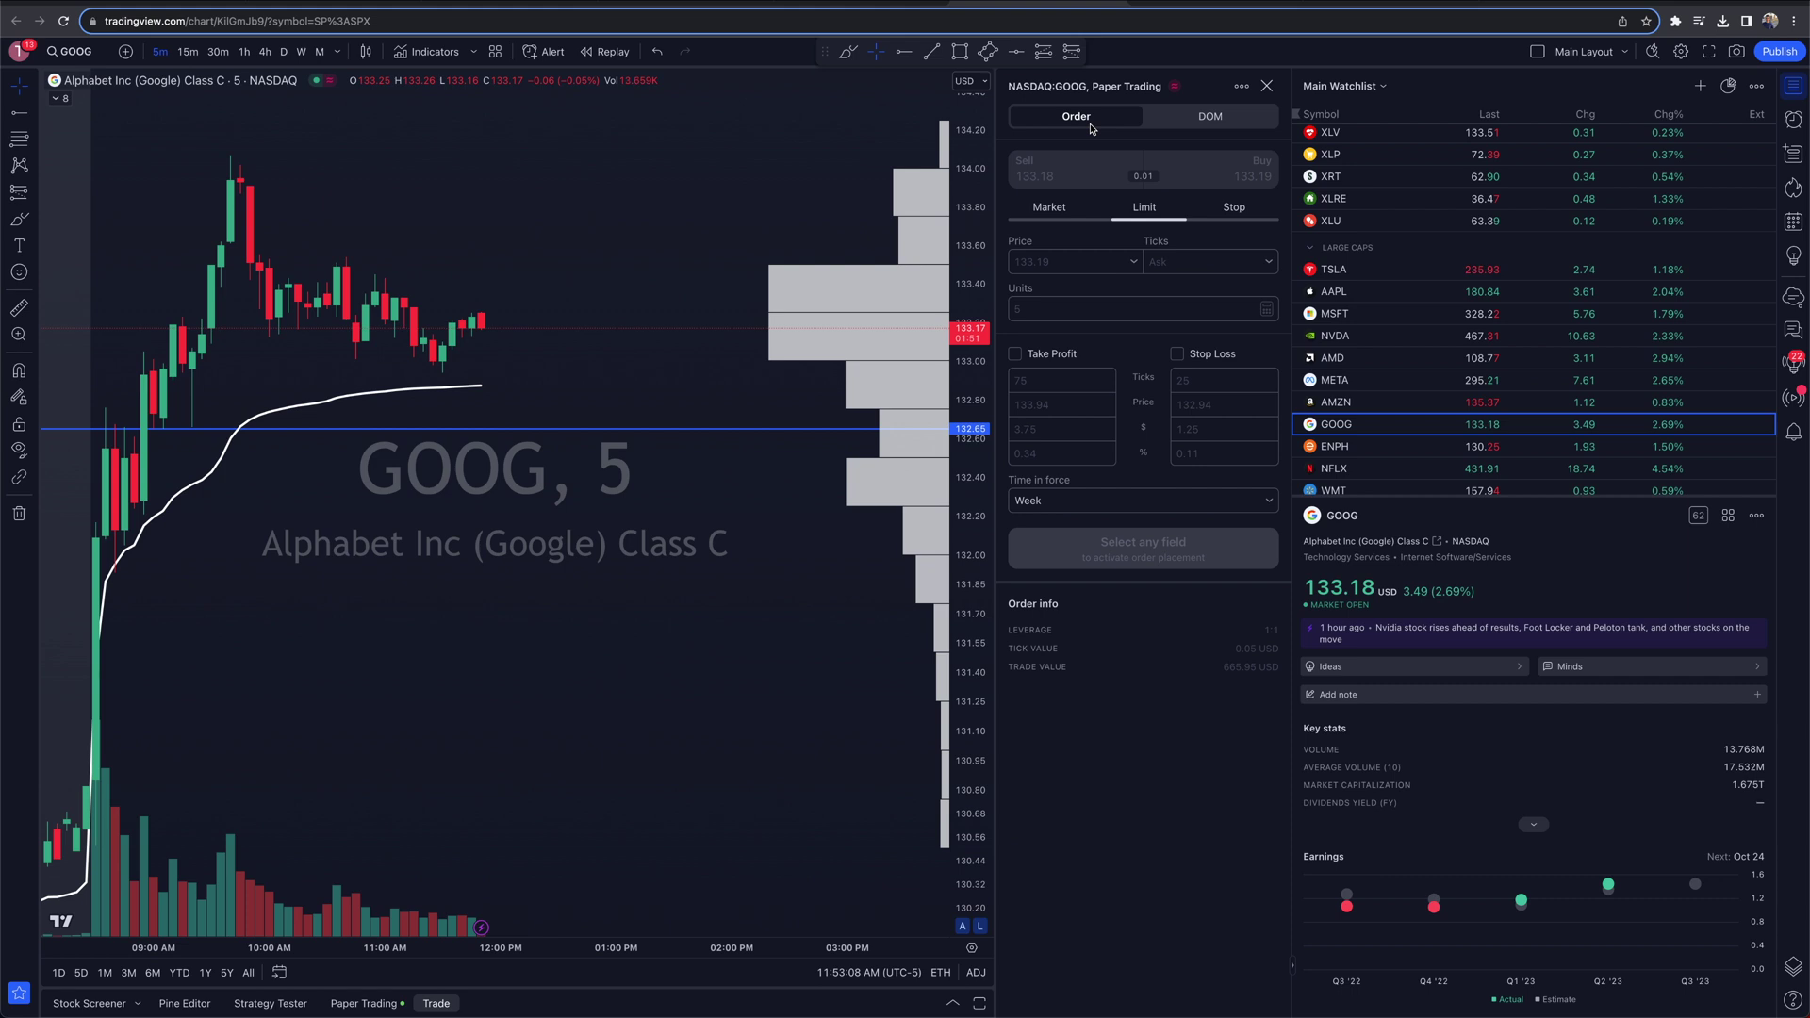
- Set the GOOG order type to Market and enable Take Profit on the 5-unit buy
click(1049, 208)
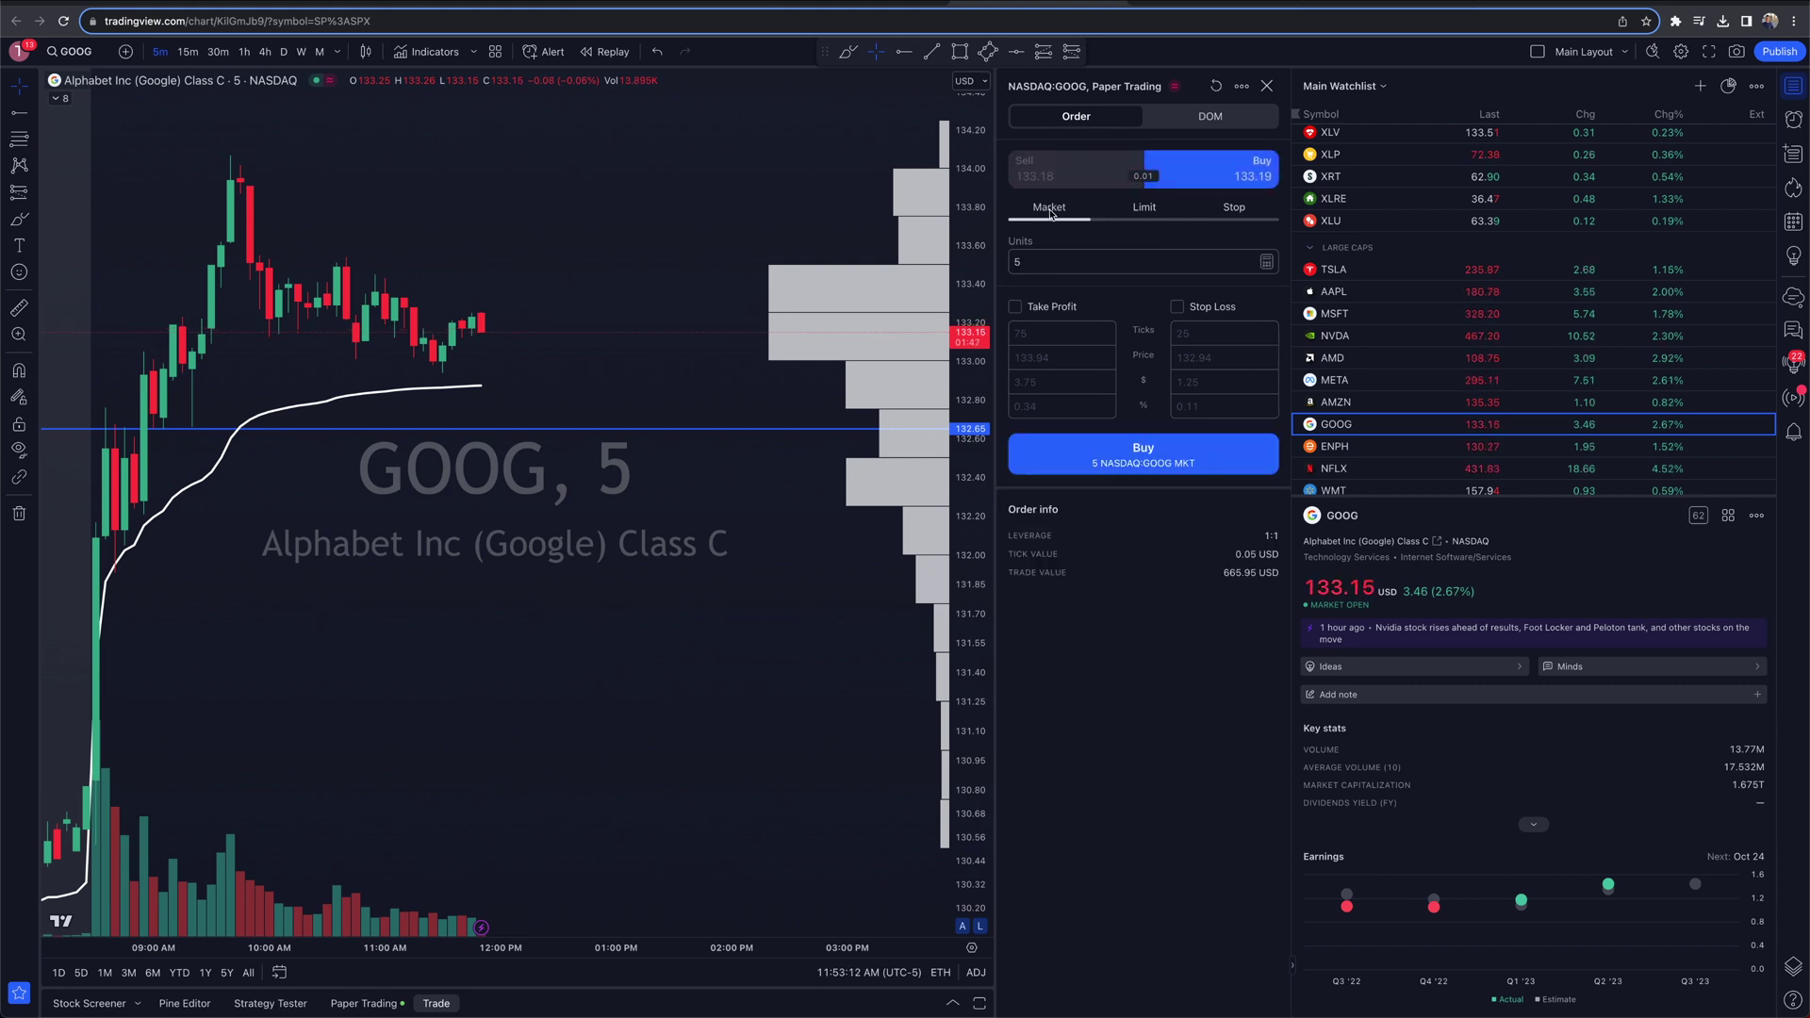
click(1234, 209)
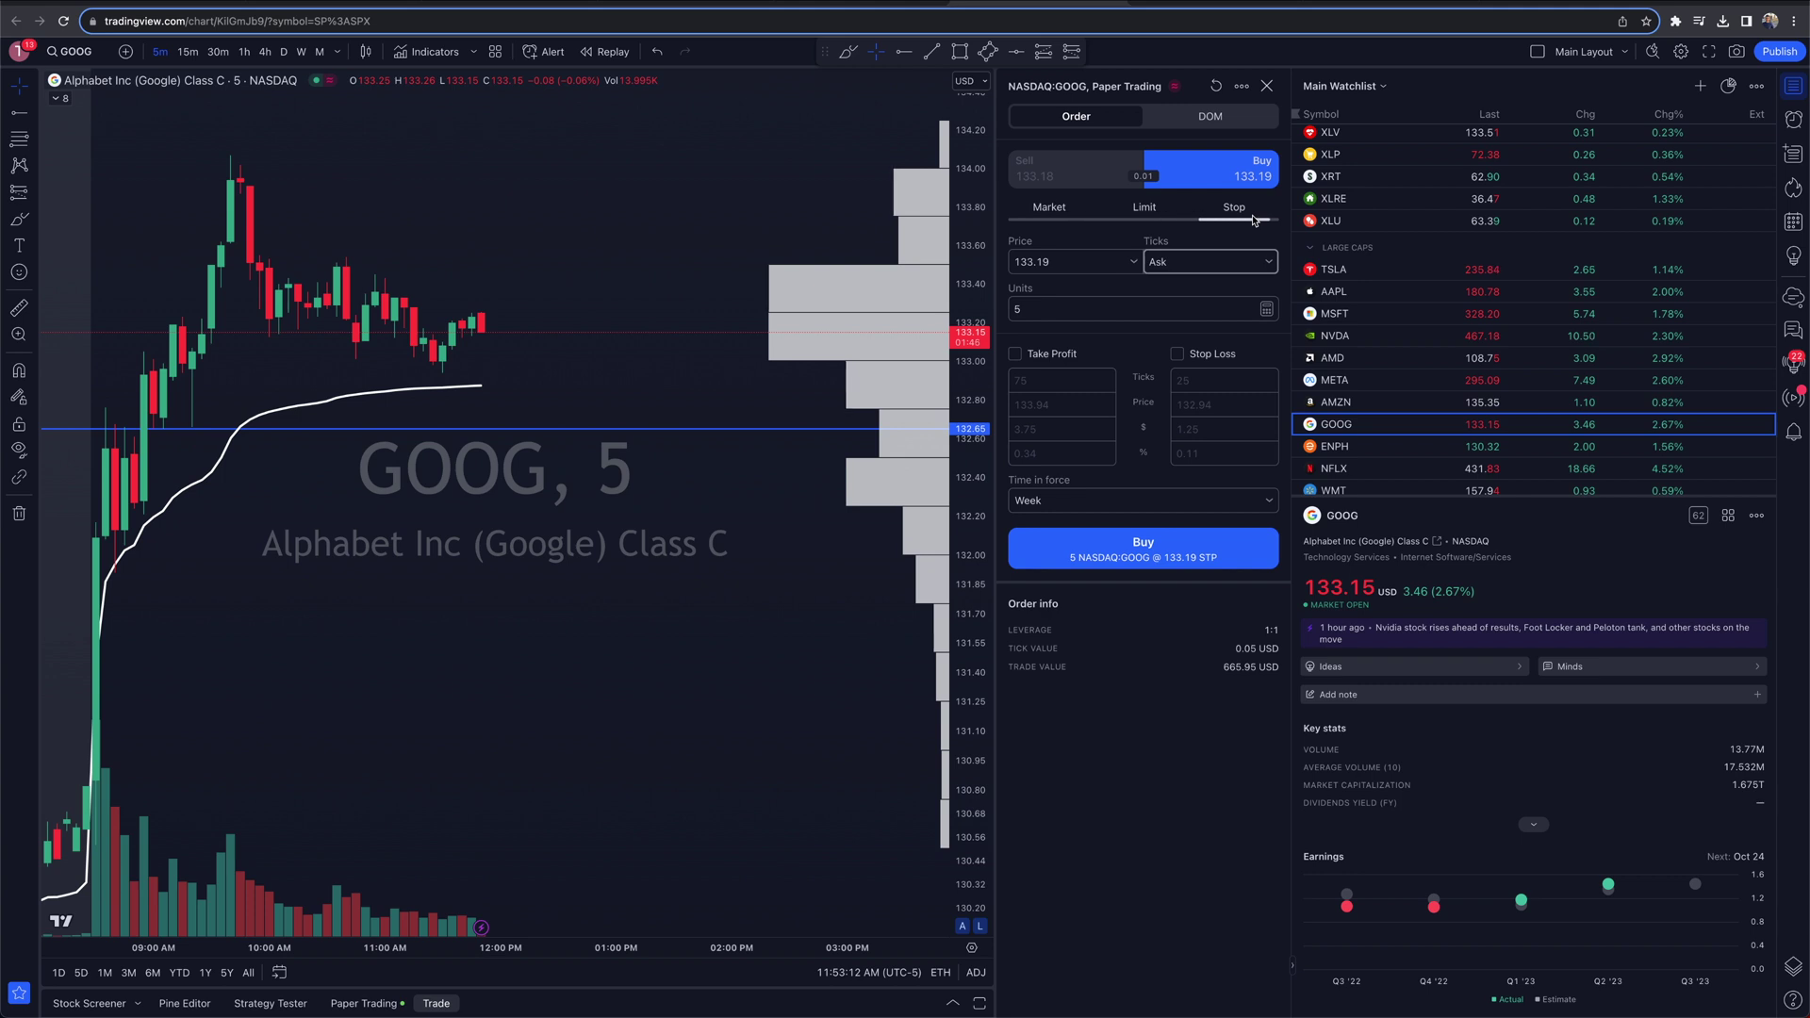
click(1054, 208)
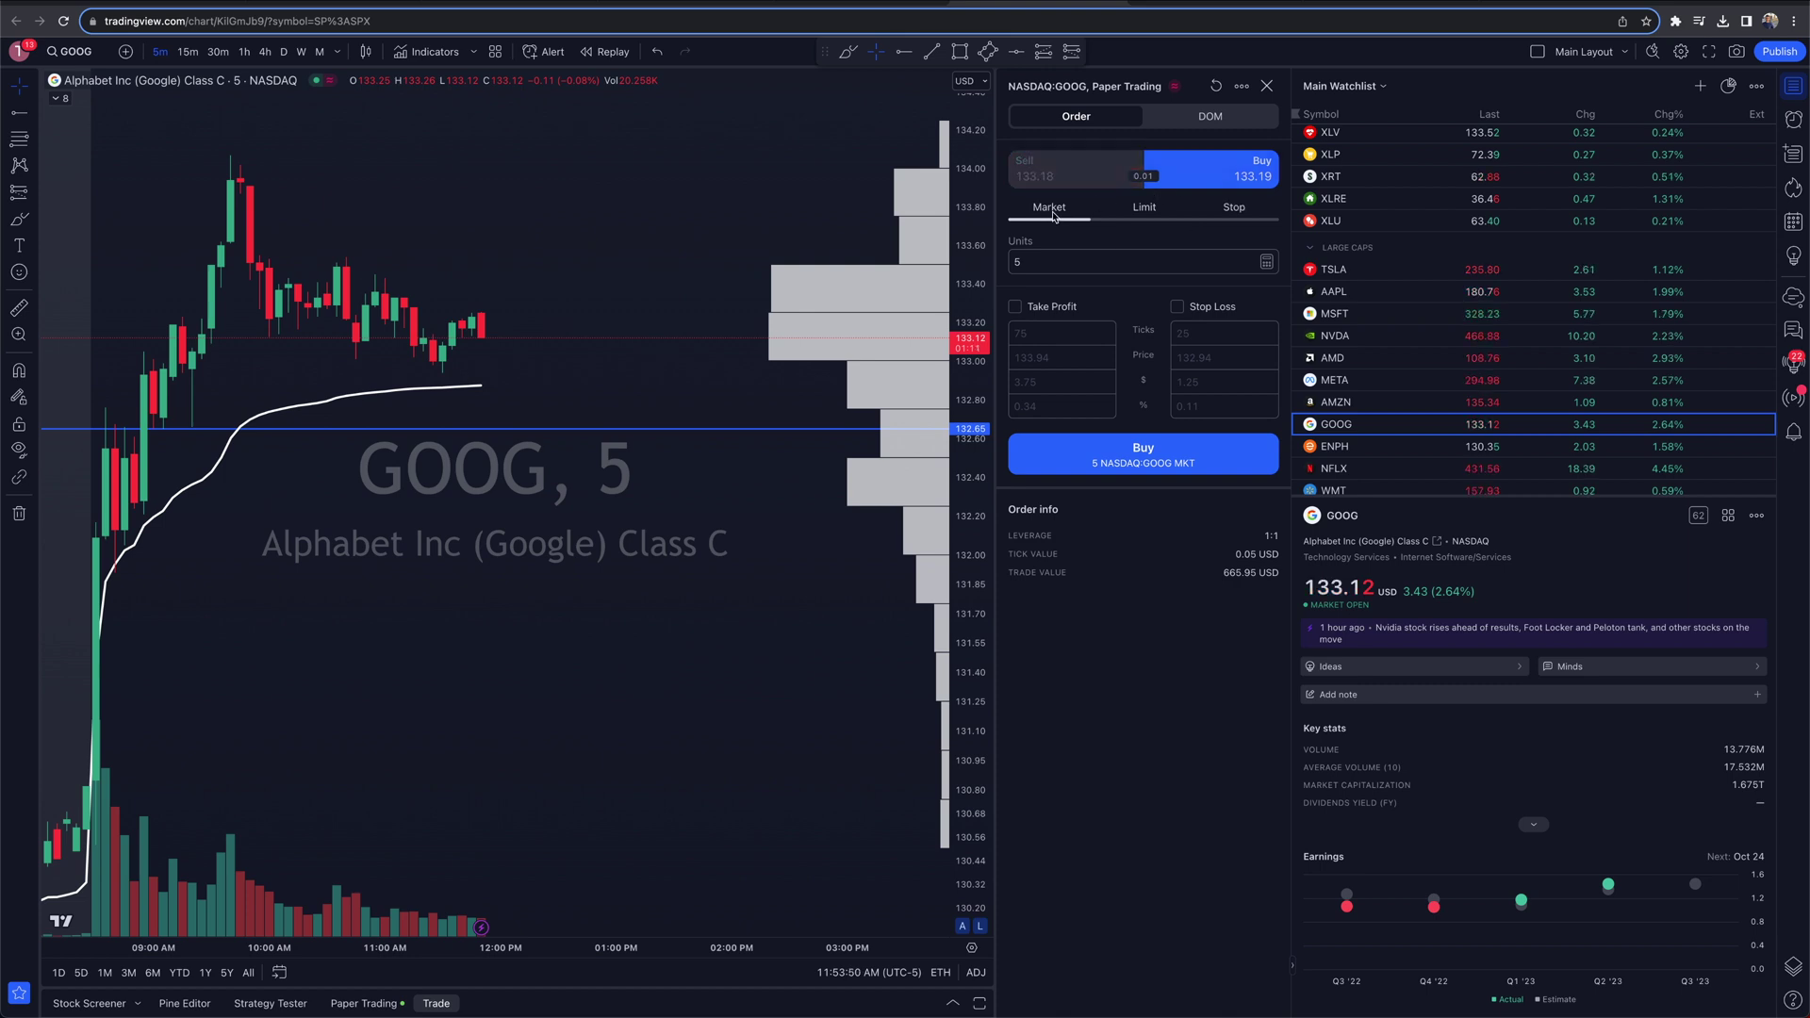
click(1046, 309)
- Enable Stop Loss at 1.25 USD, set Take Profit to 1.00 USD, and submit the market buy
click(1207, 309)
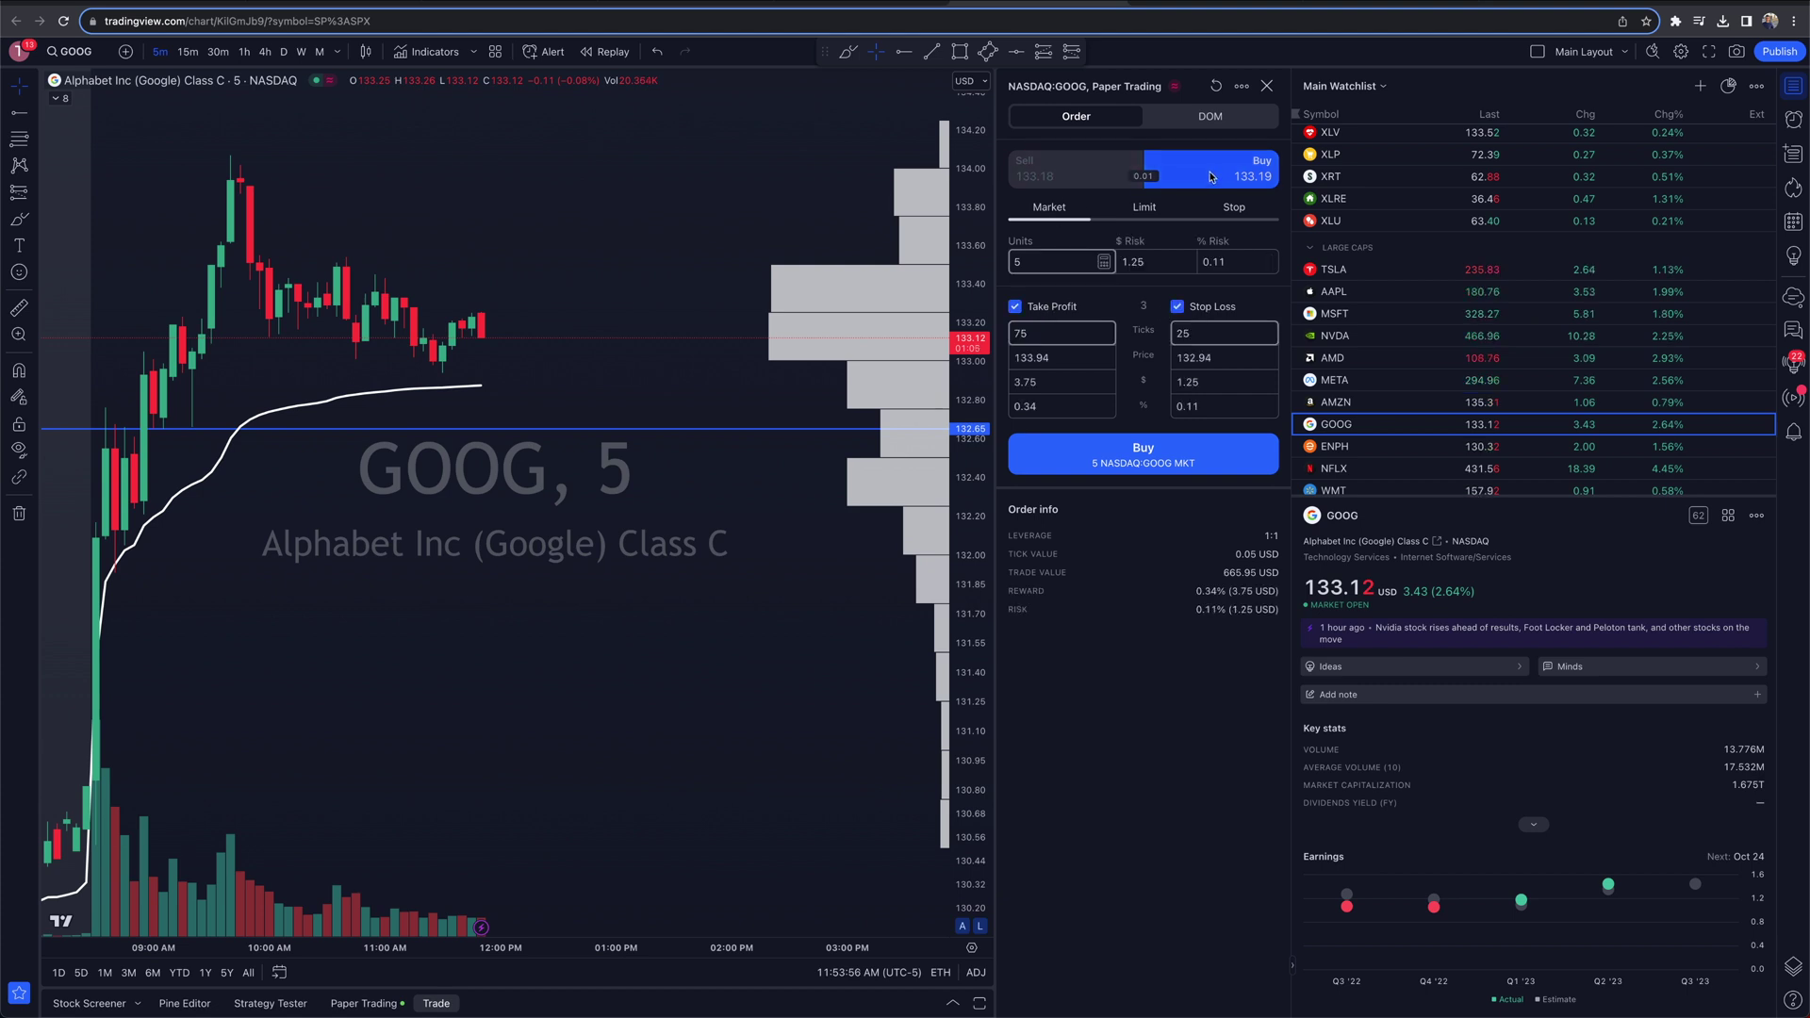
click(1035, 332)
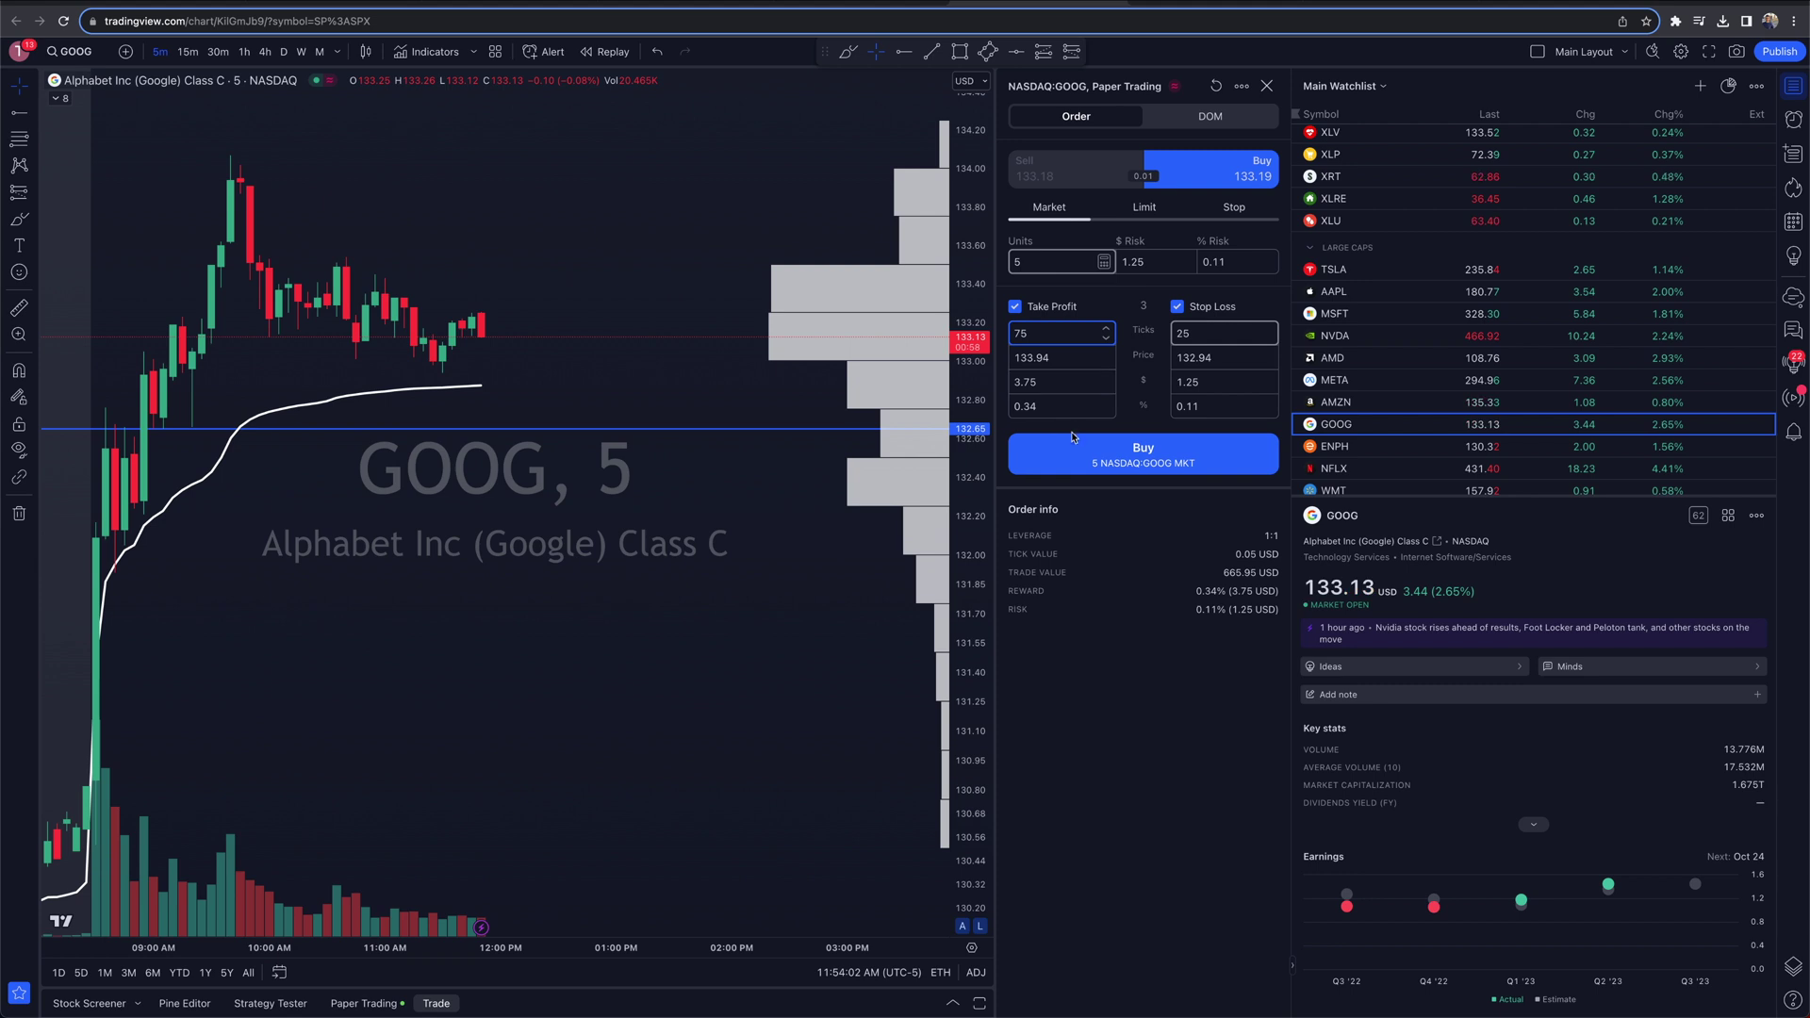
click(1064, 382)
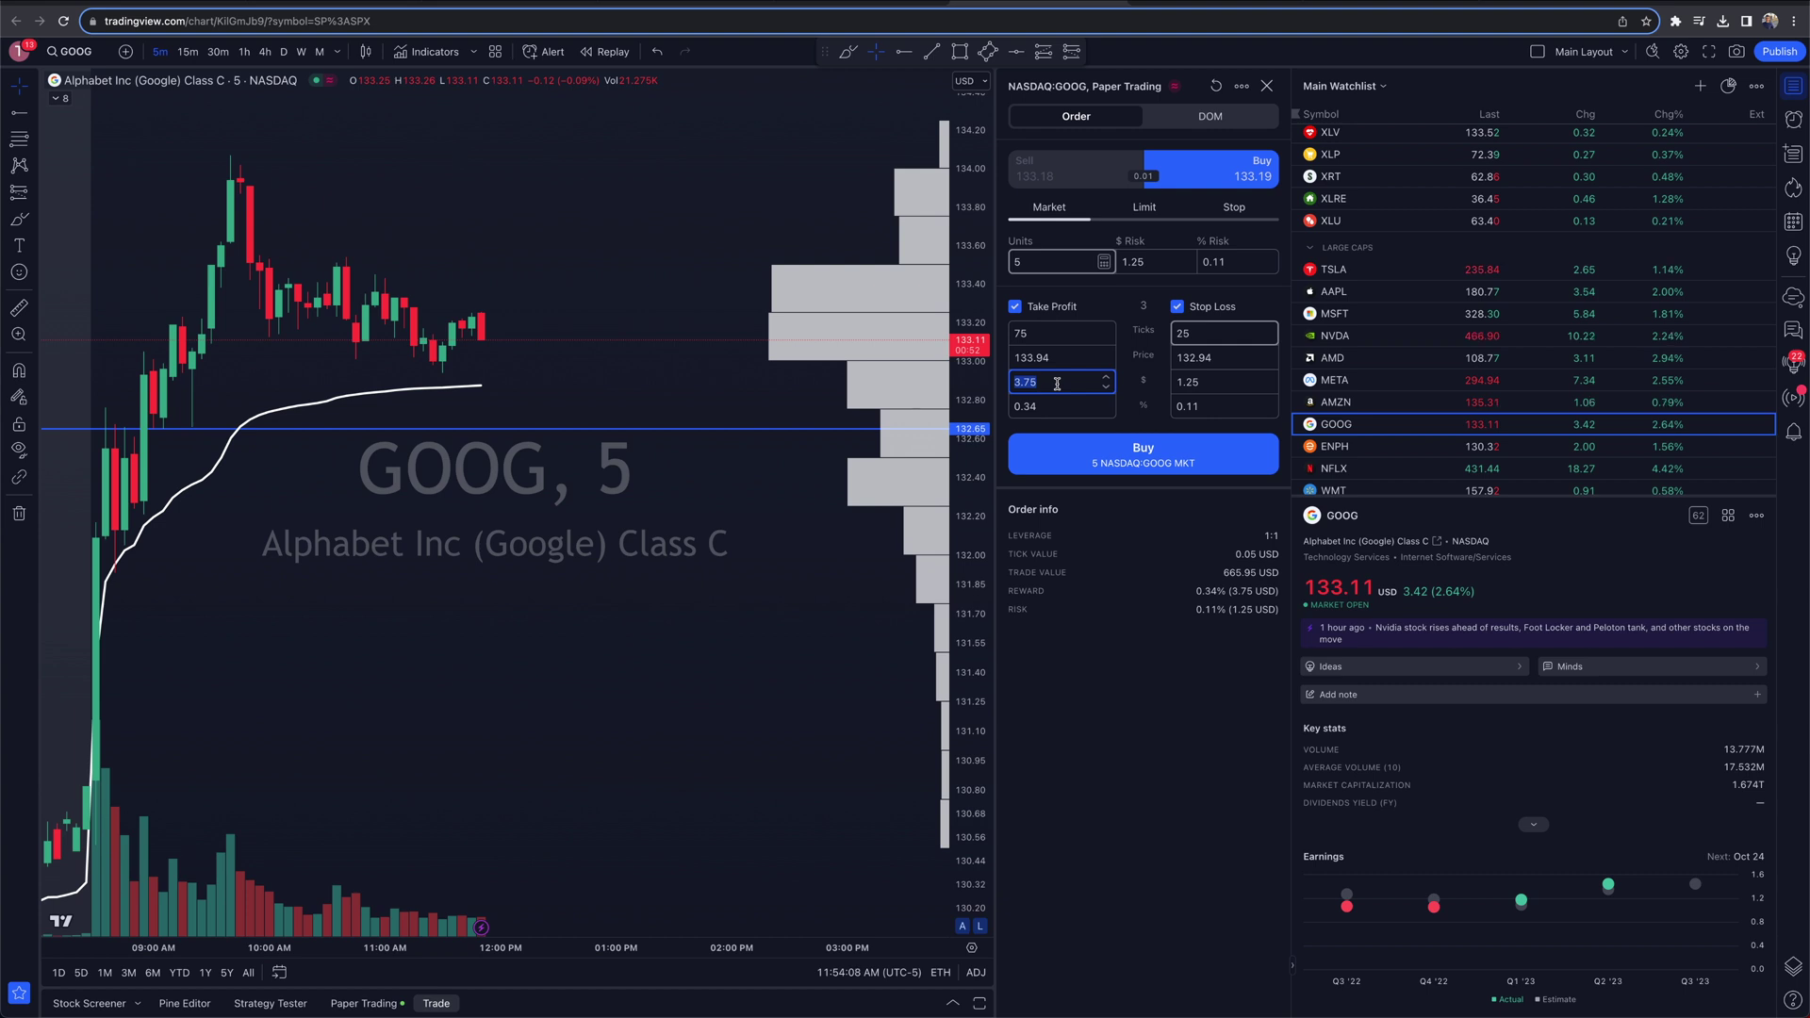
text(1)
click(1227, 382)
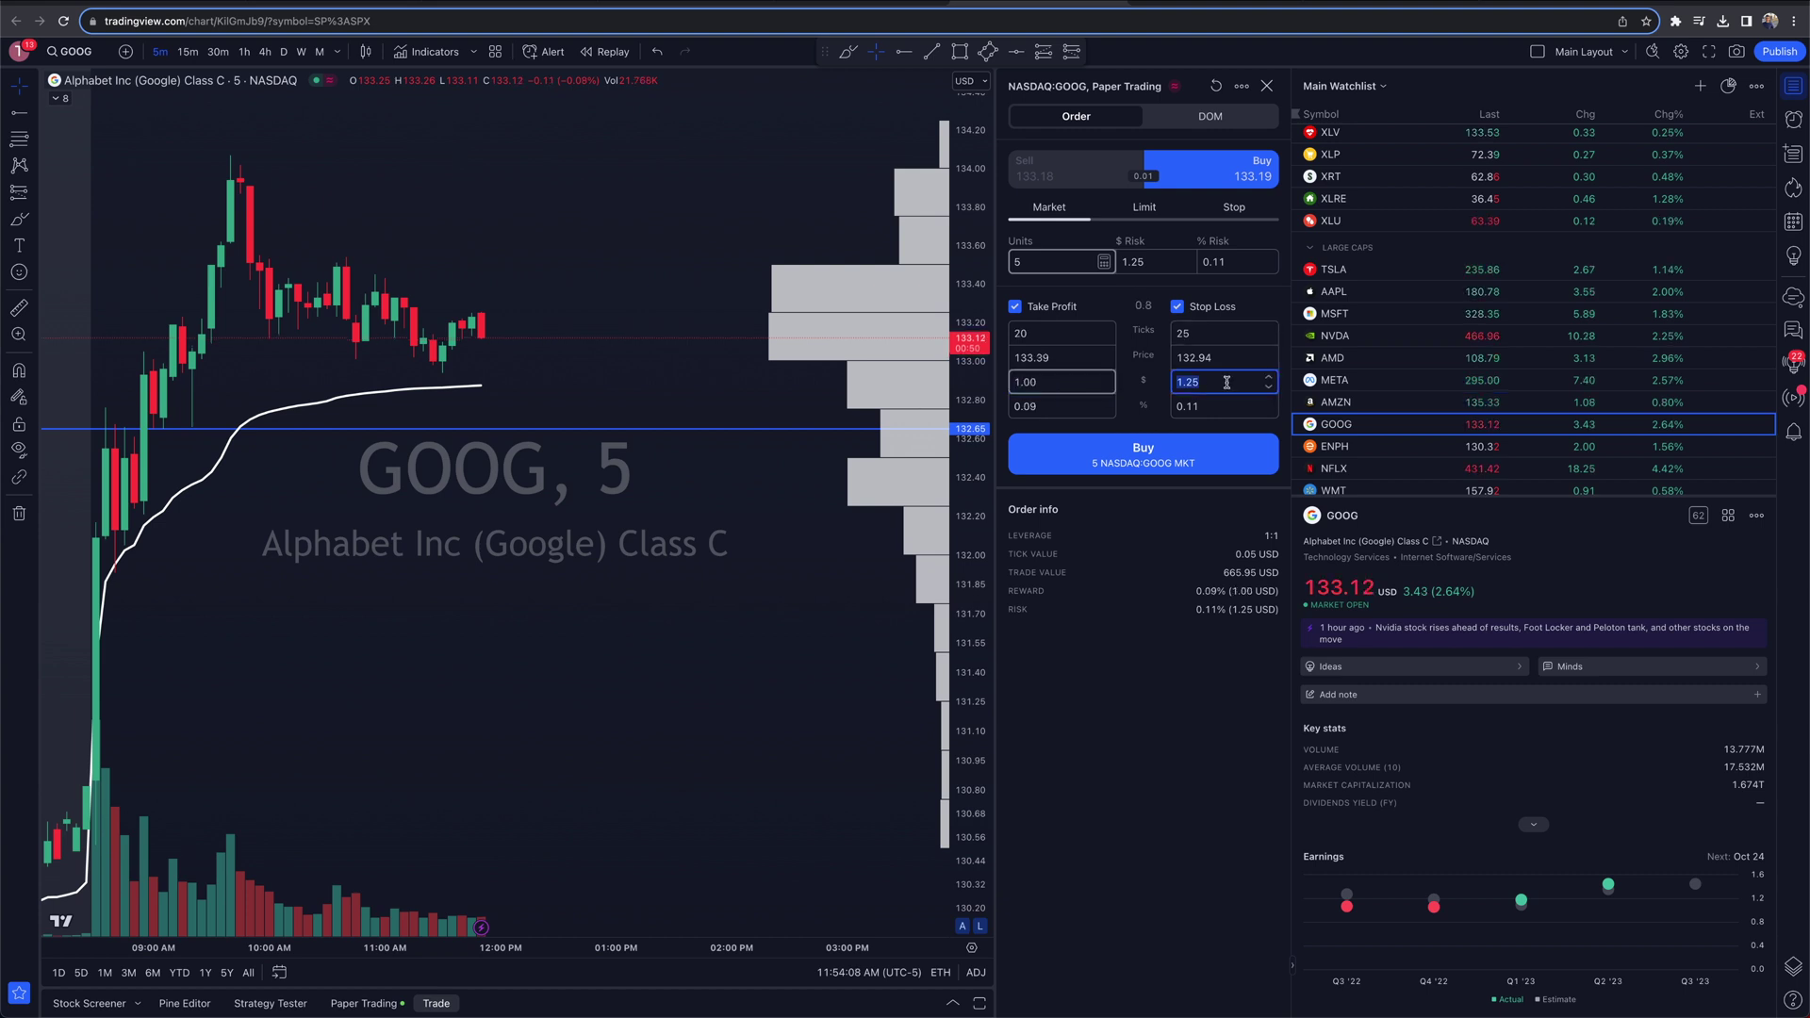
click(1155, 384)
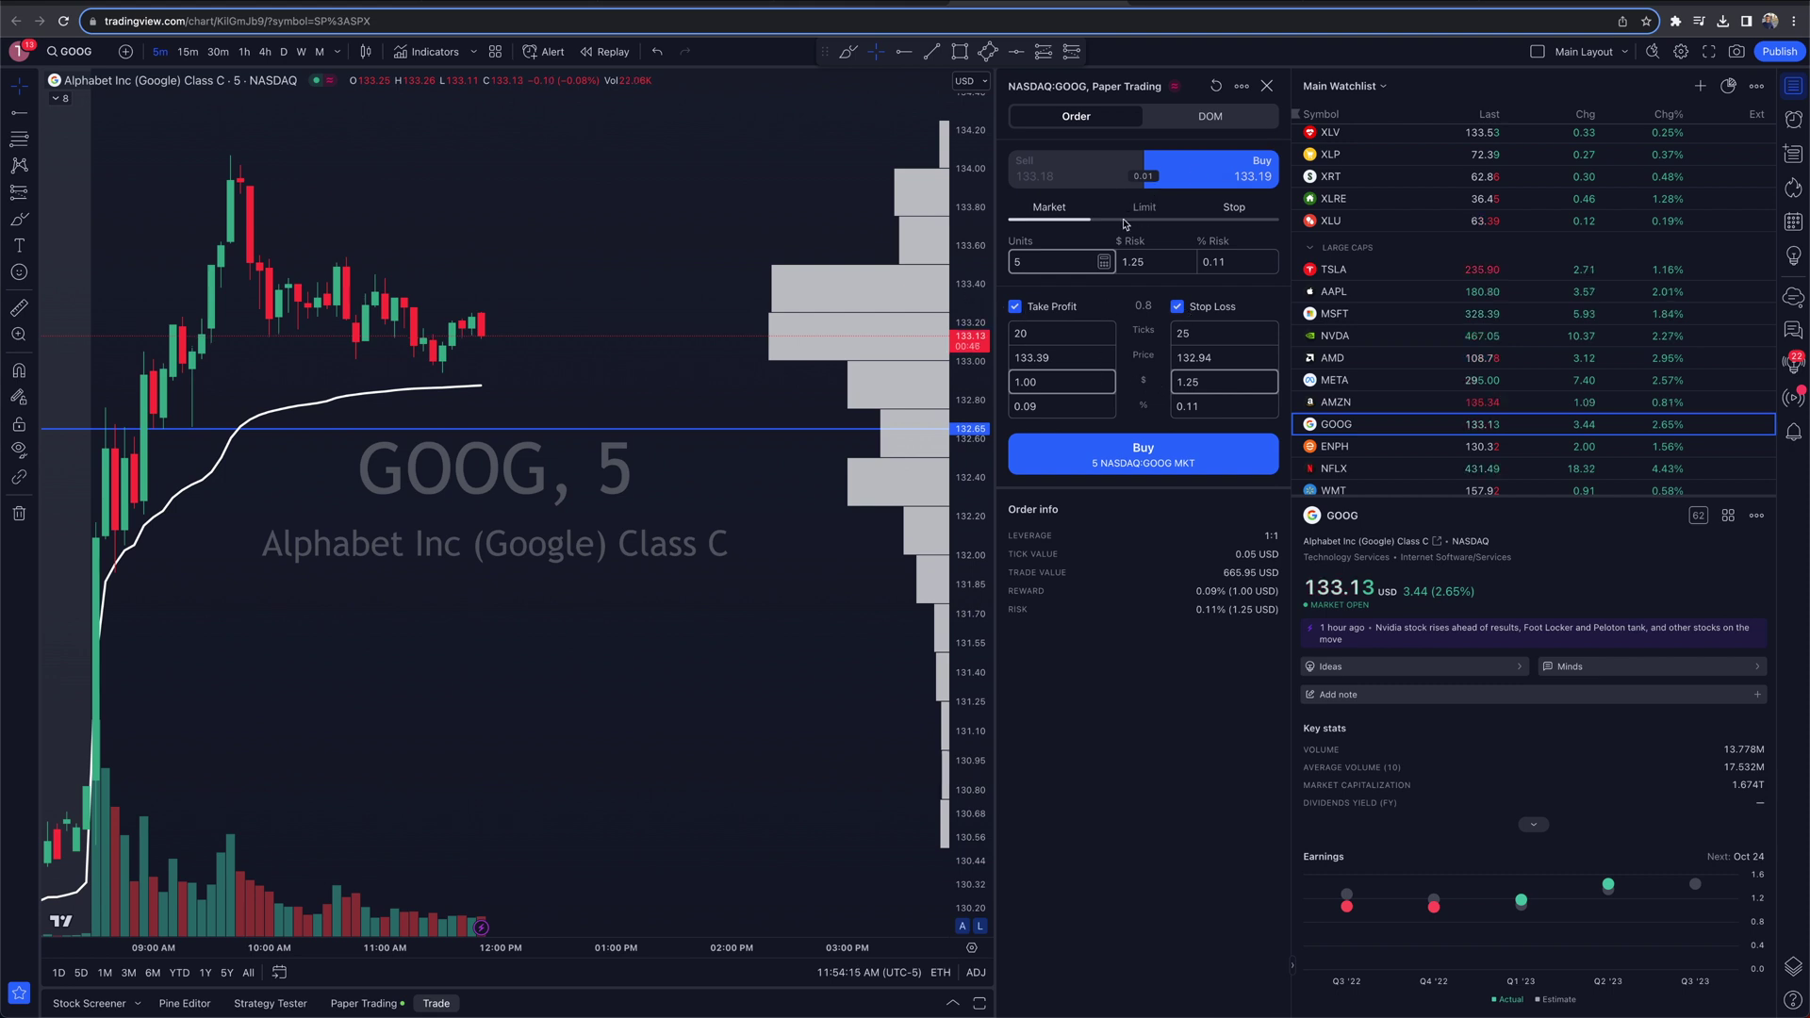
click(1169, 454)
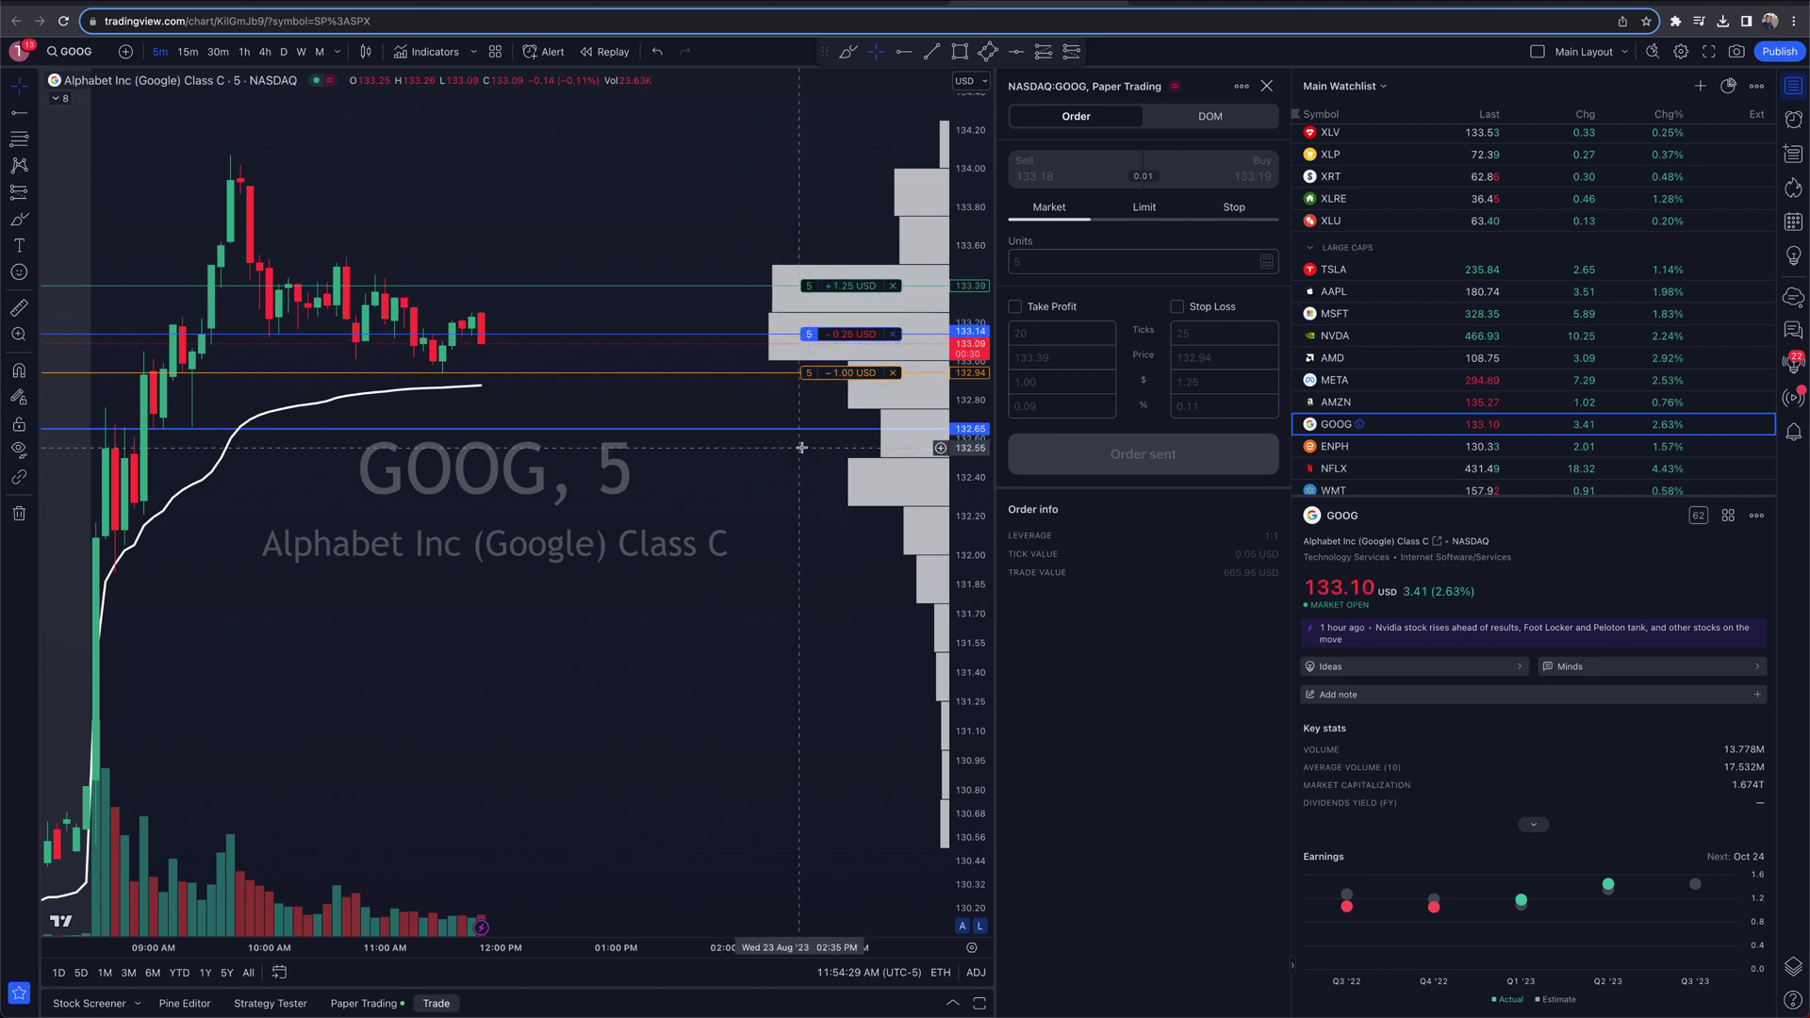
- Drag the open position's stop loss down to 132.83 and its take profit up to 133.59
click(1054, 343)
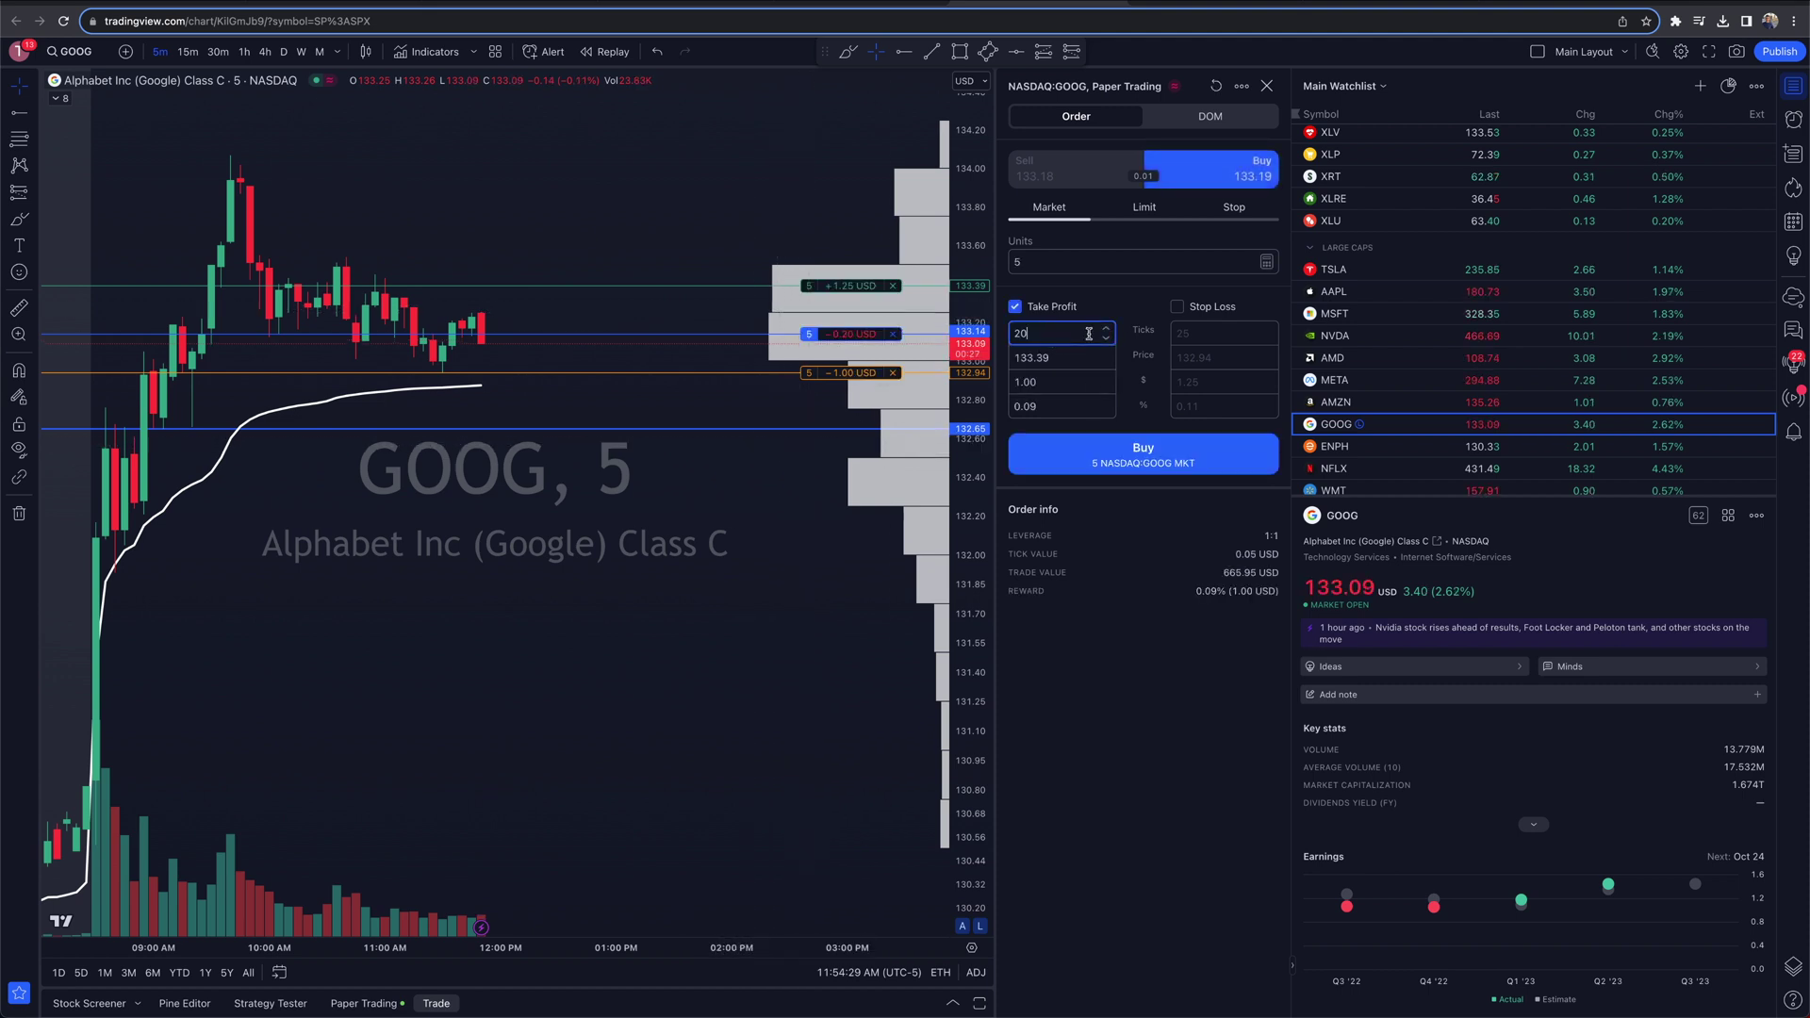
click(1193, 353)
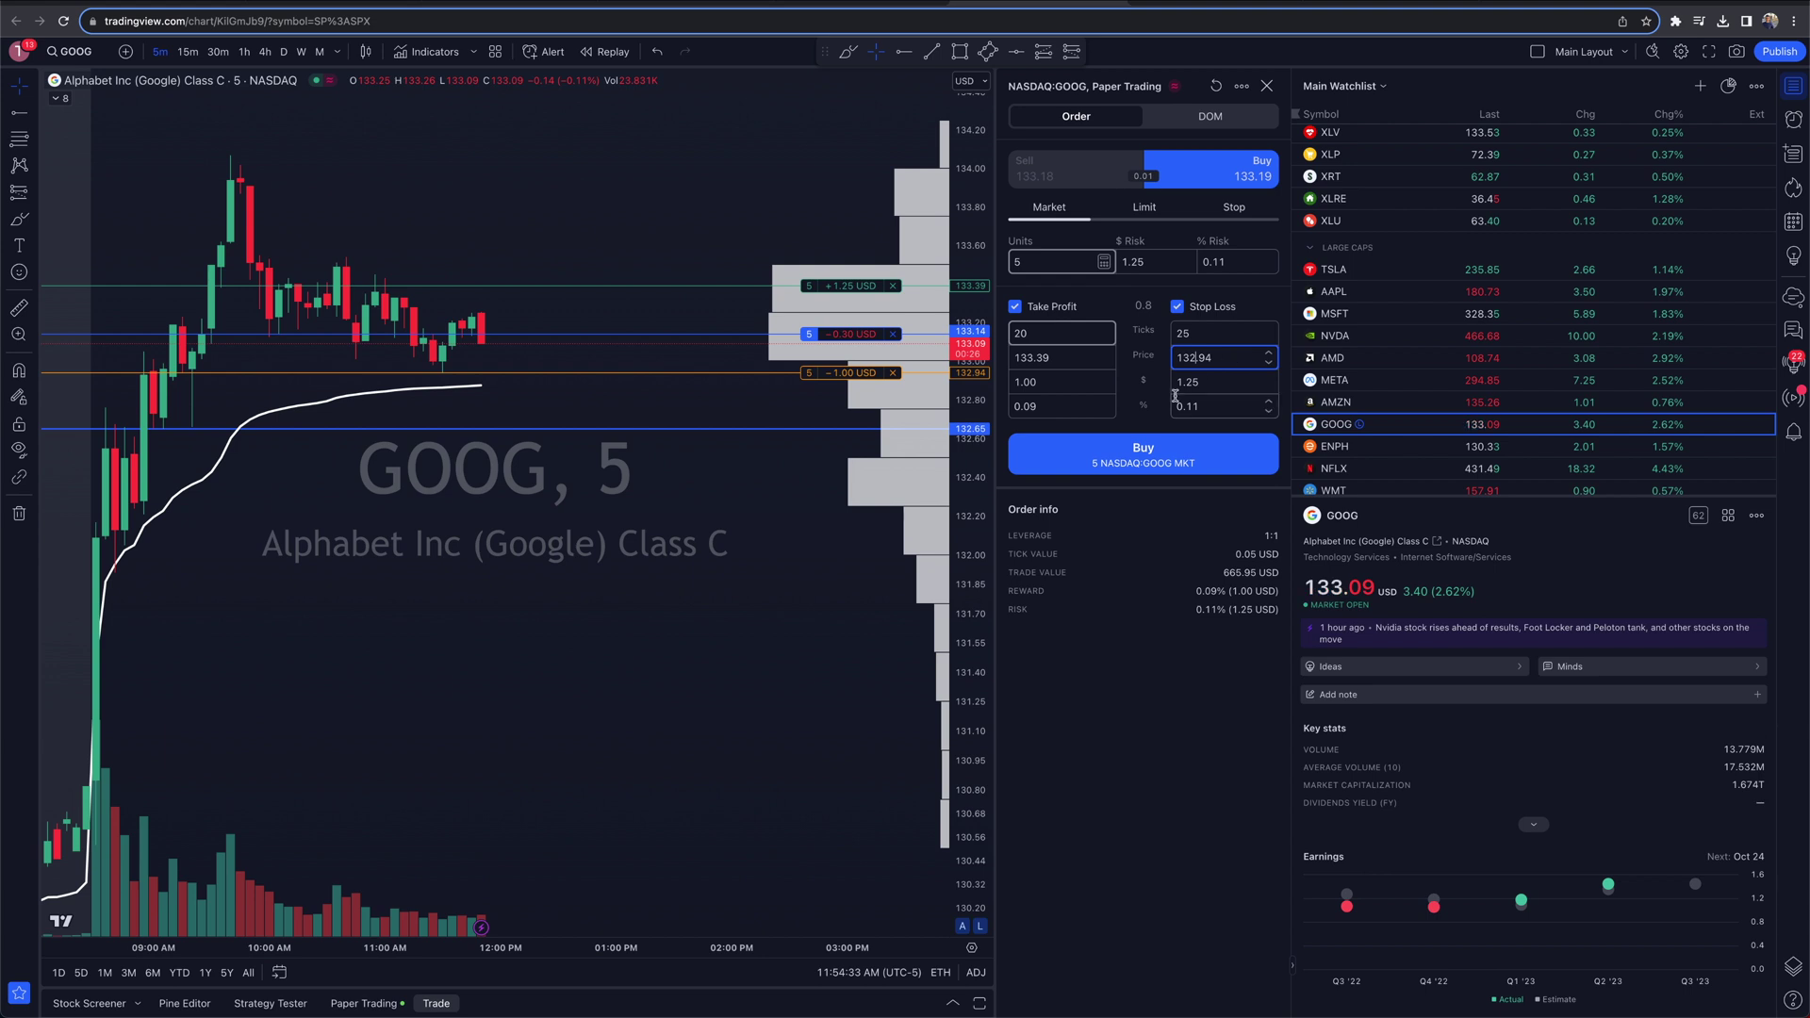
key(Tab)
key(Tab)
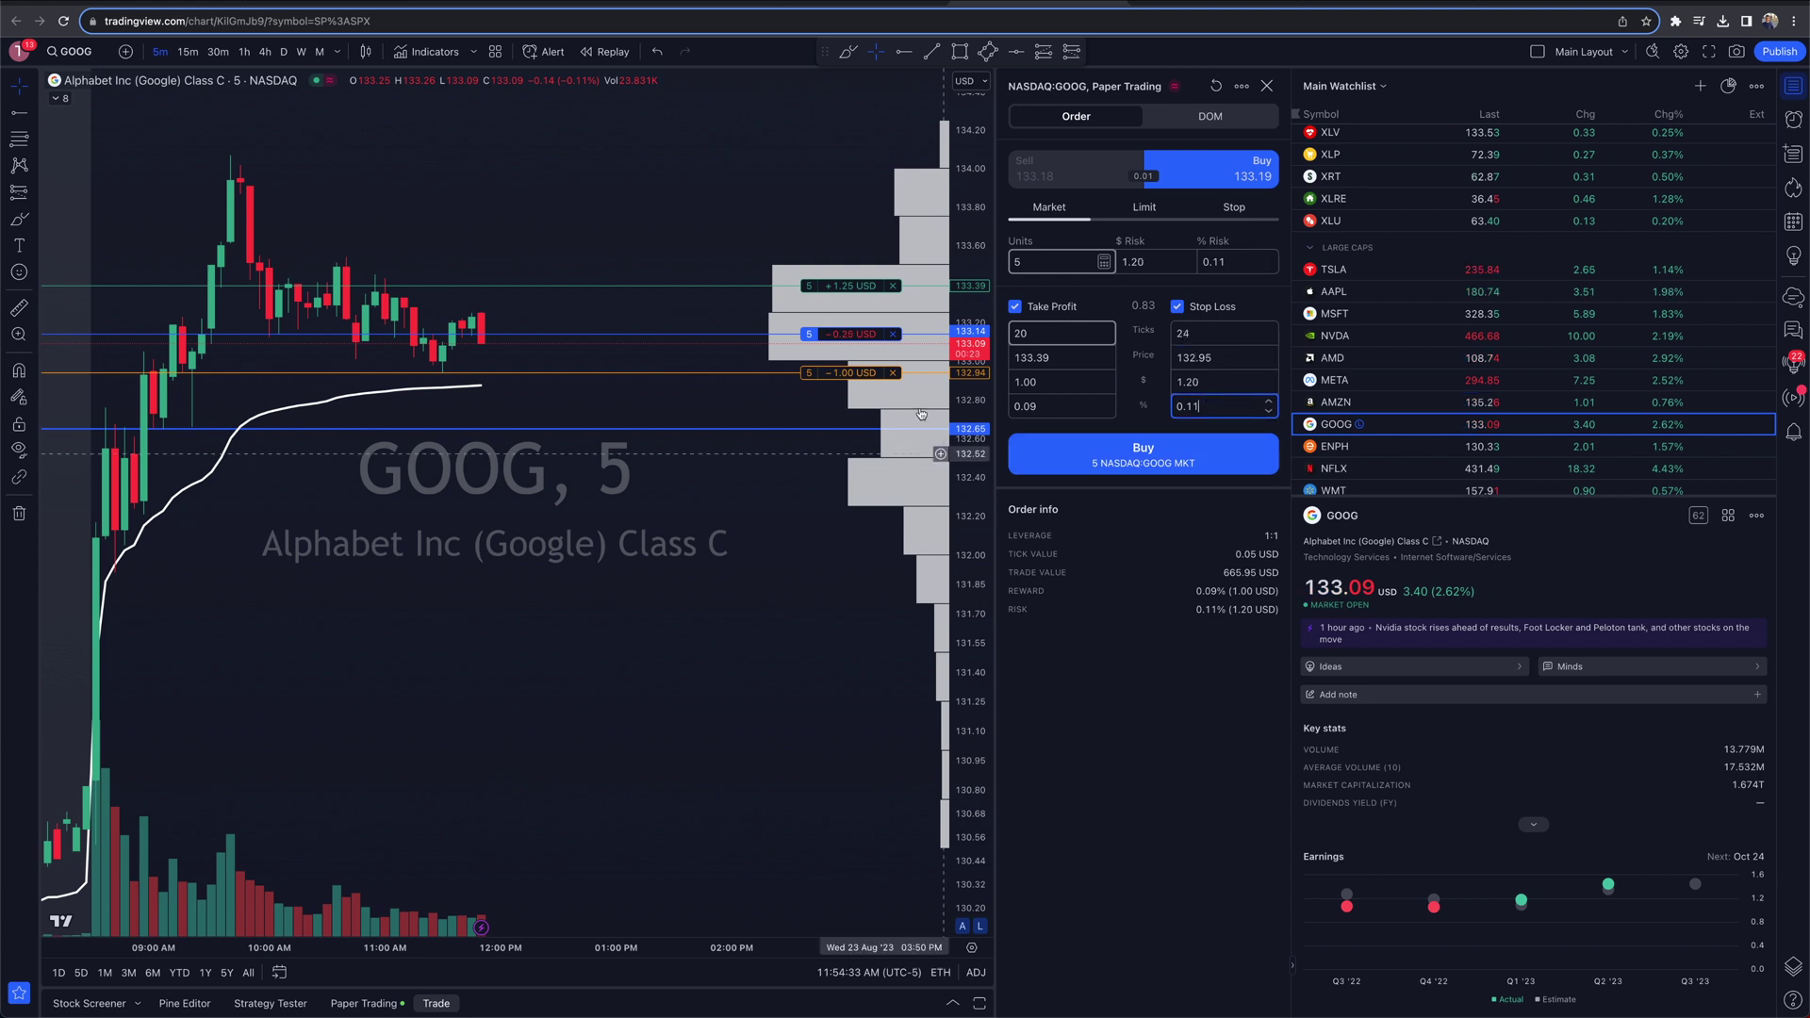
drag(848, 372, 848, 393)
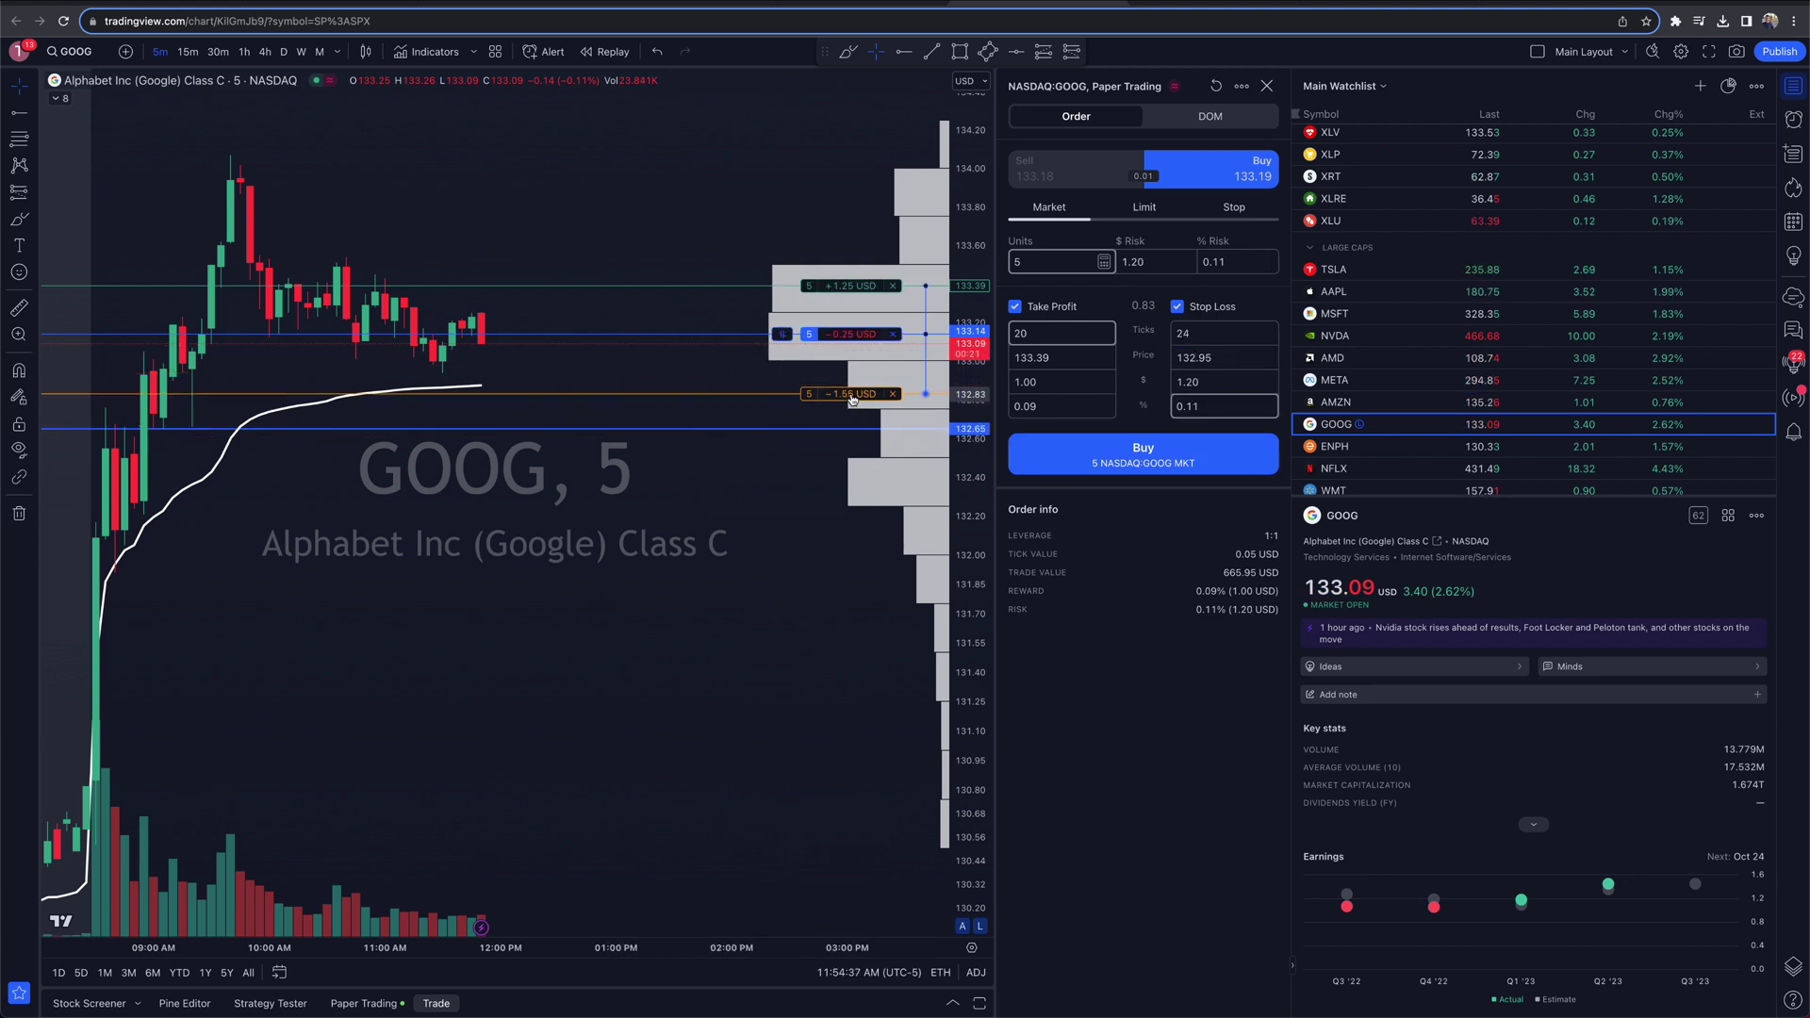
drag(840, 289, 840, 250)
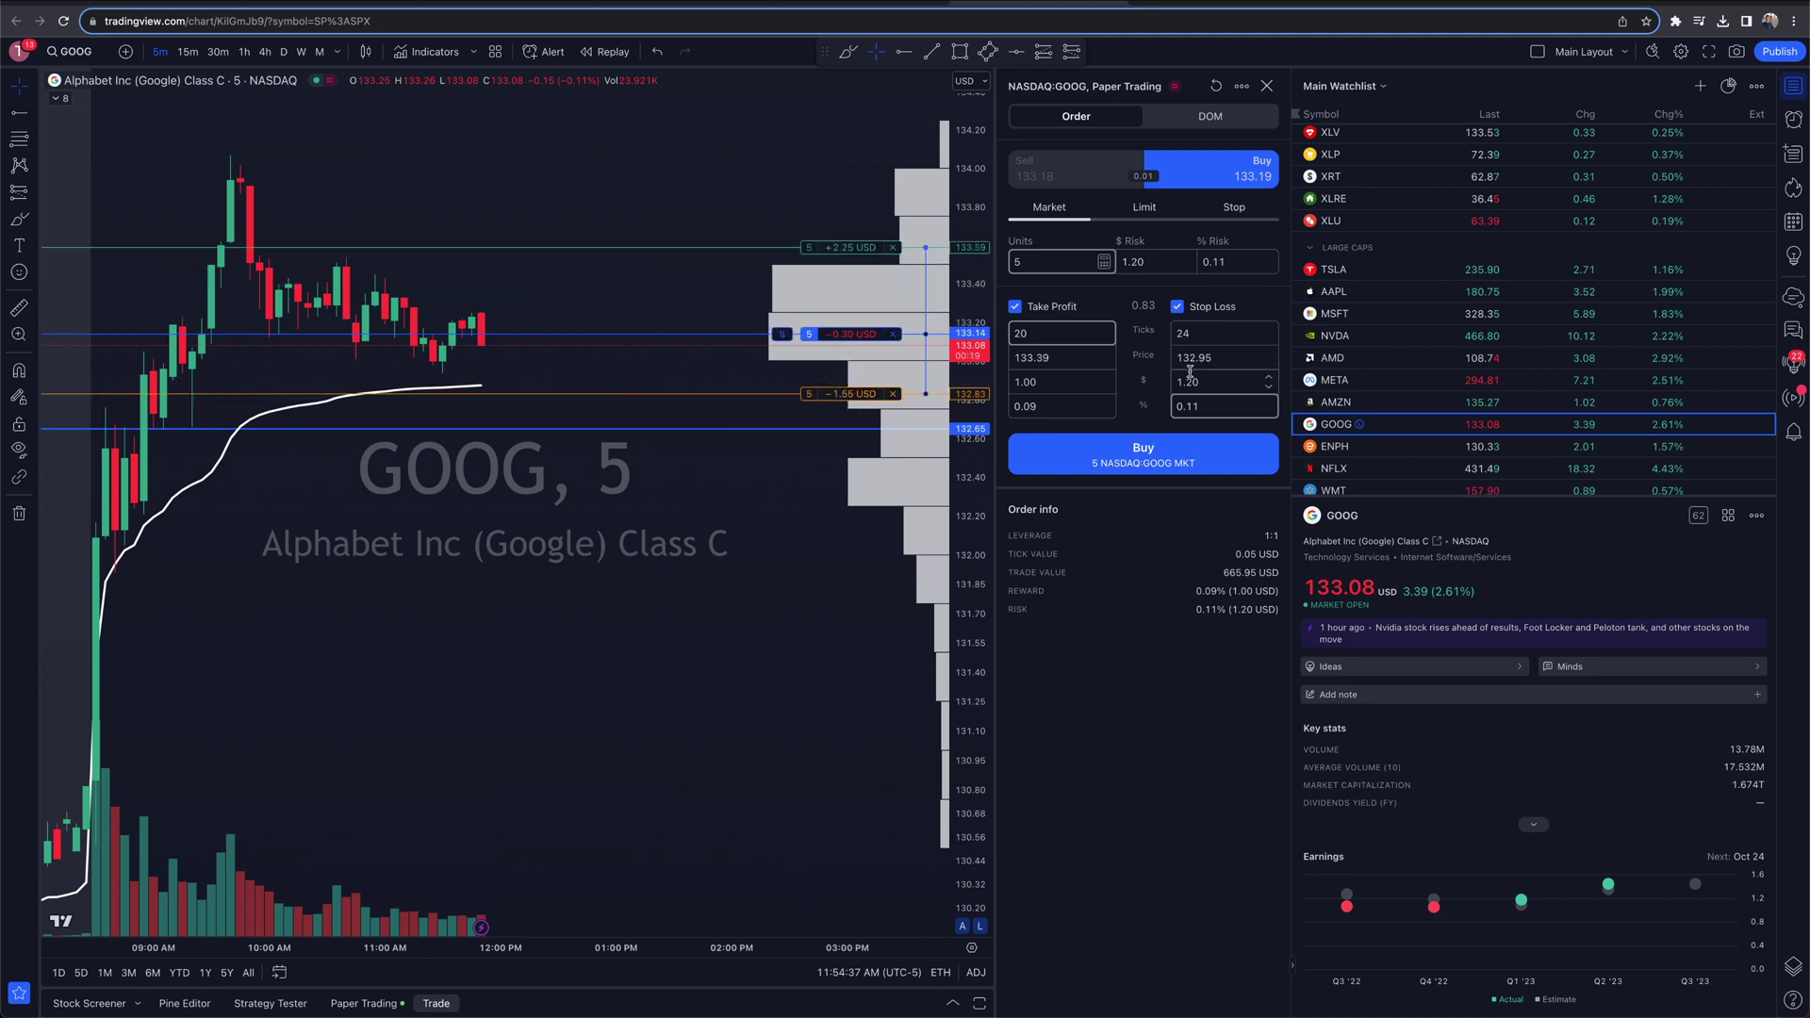
- Close the open GOOG position and switch the new order's type to Stop
click(890, 335)
click(1138, 209)
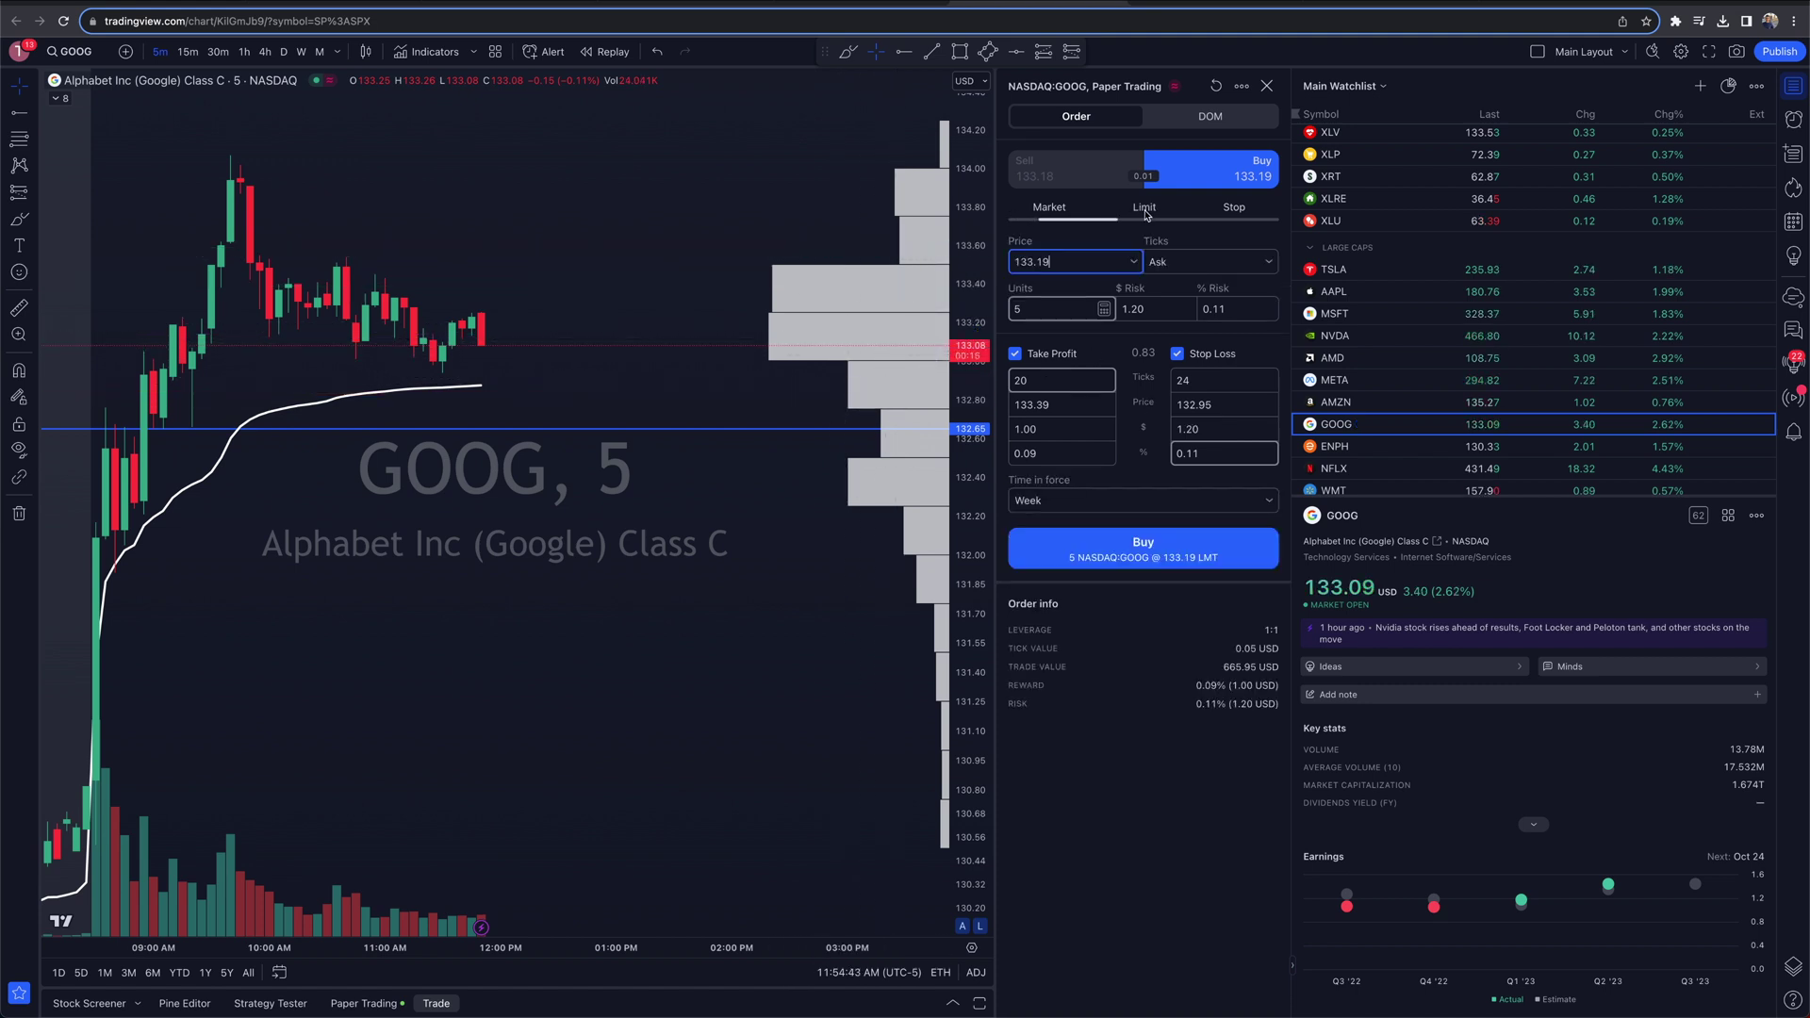
click(1237, 209)
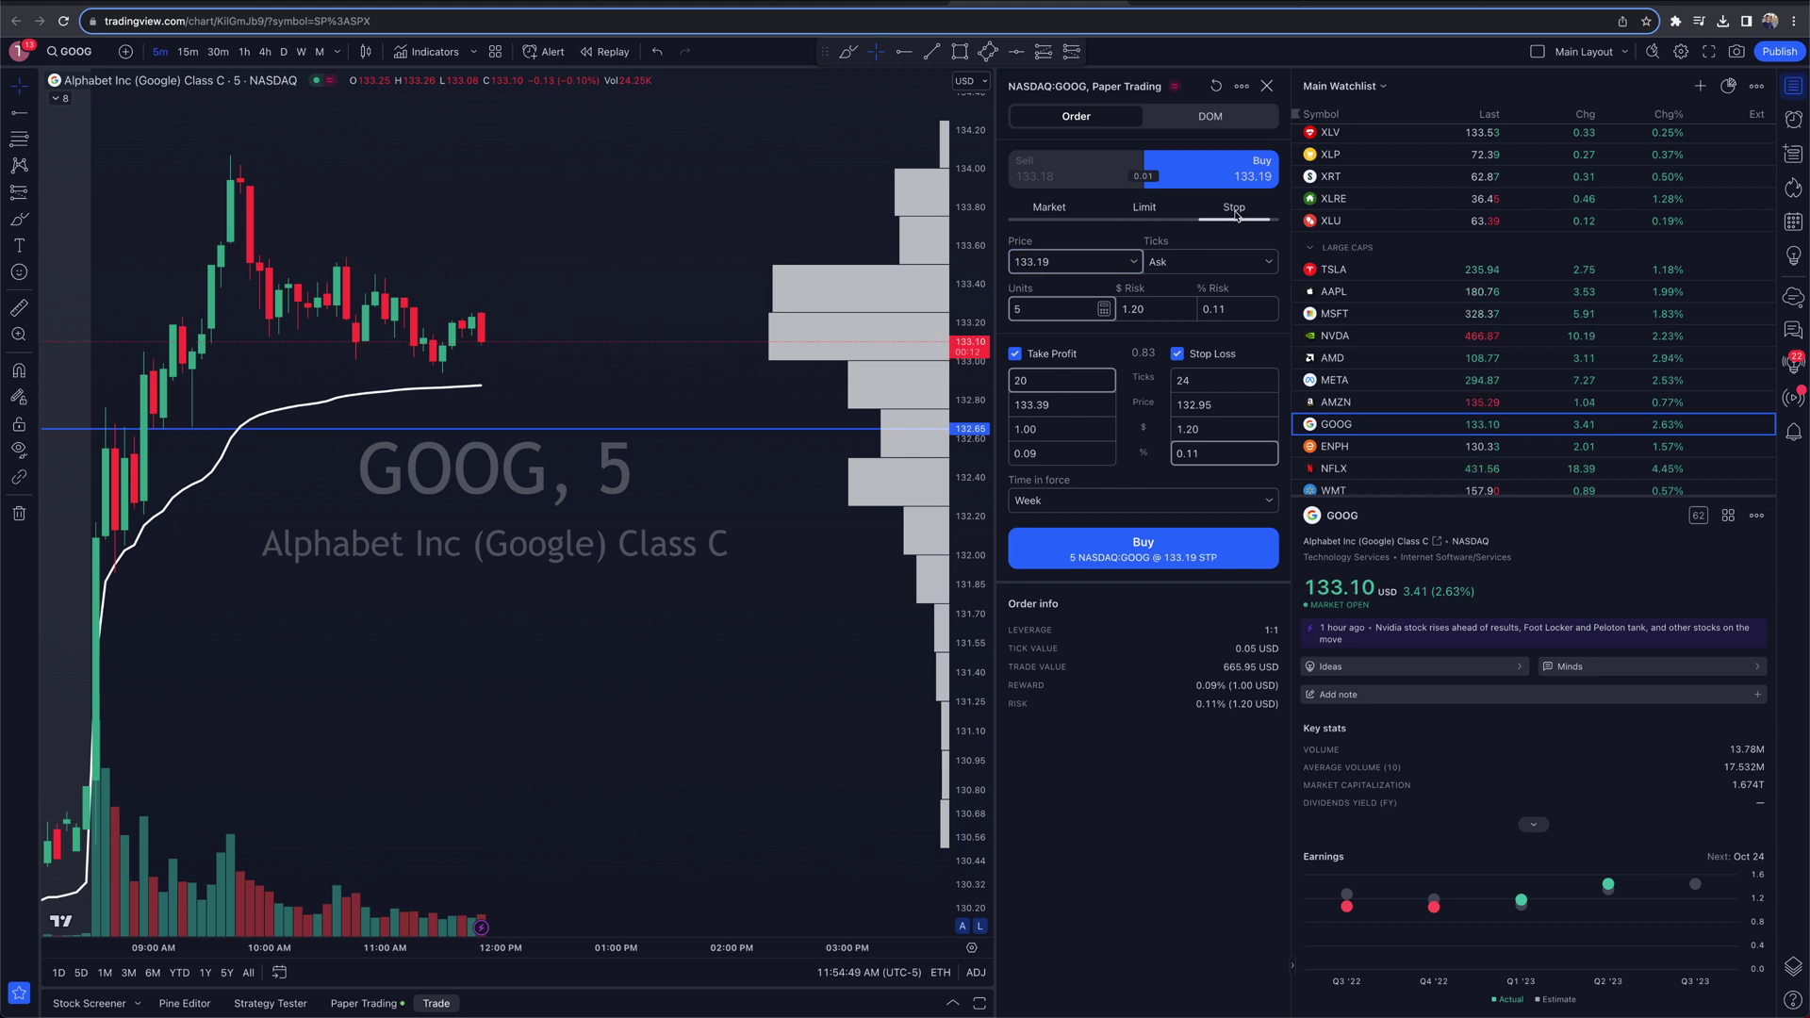
click(1143, 212)
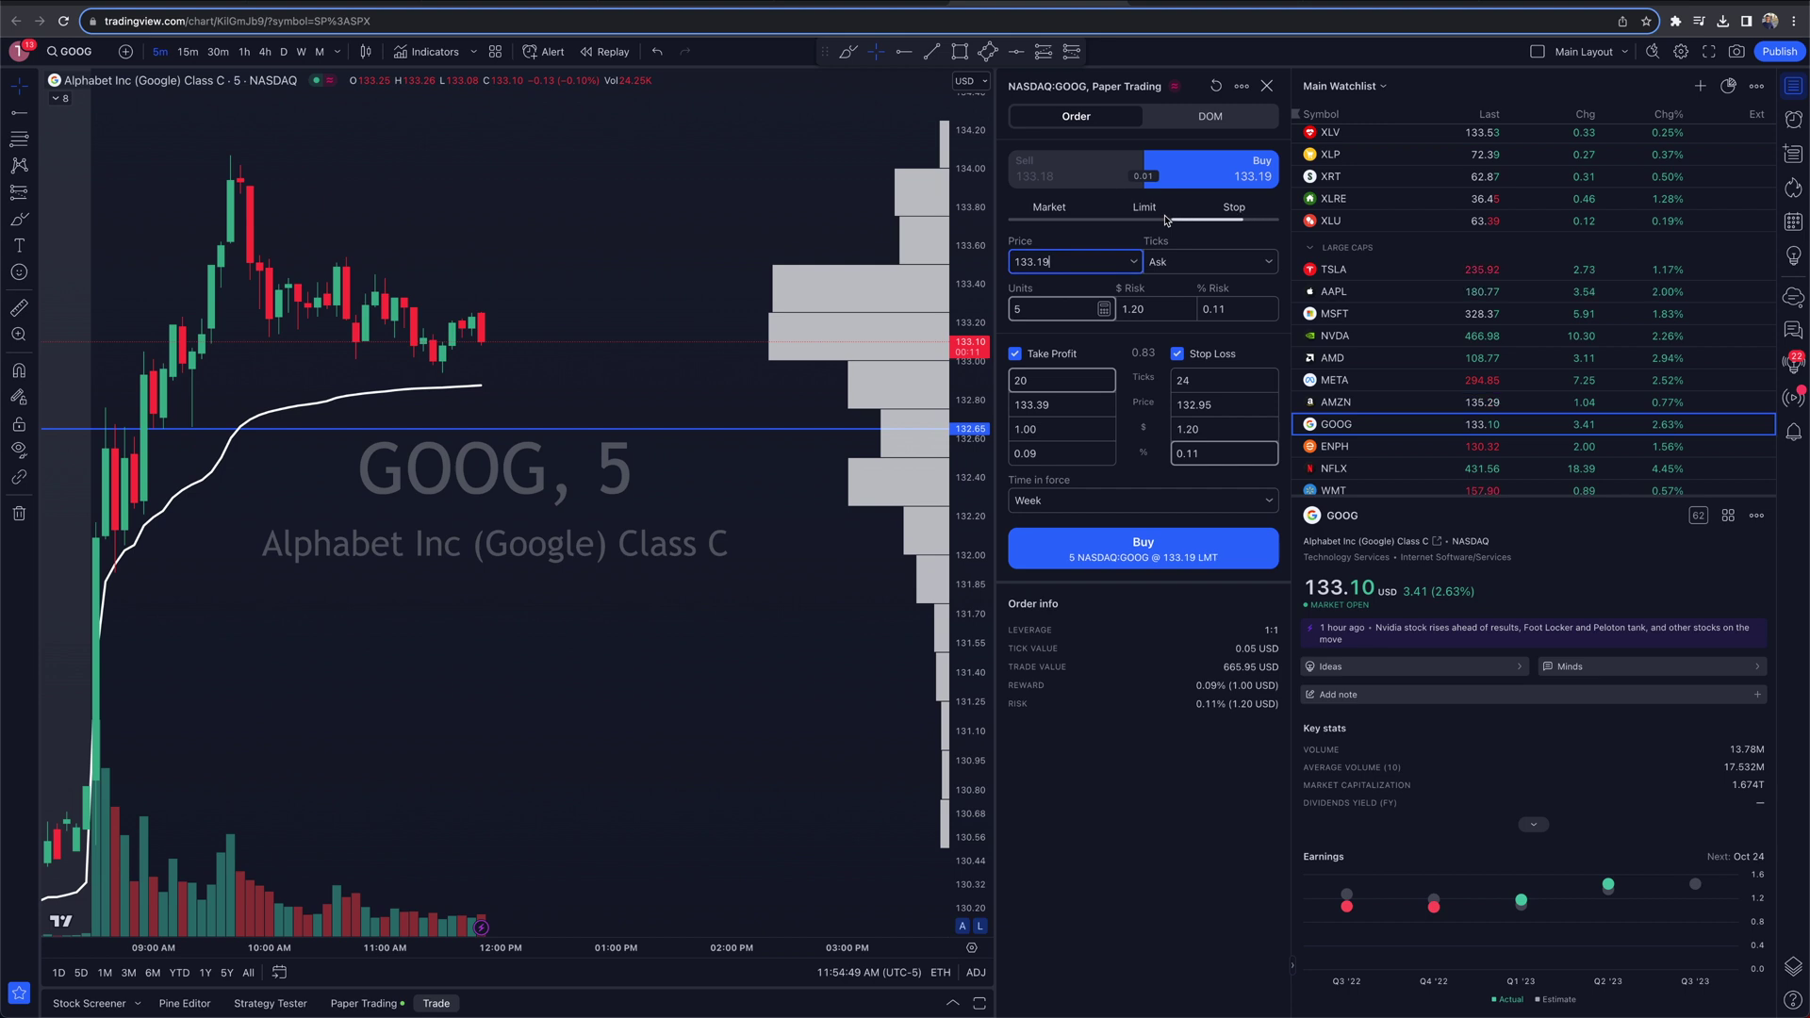
click(1222, 213)
- Set the 5-unit buy stop price to 133.19 with take profit 133.39 and stop loss 132.95
click(1075, 263)
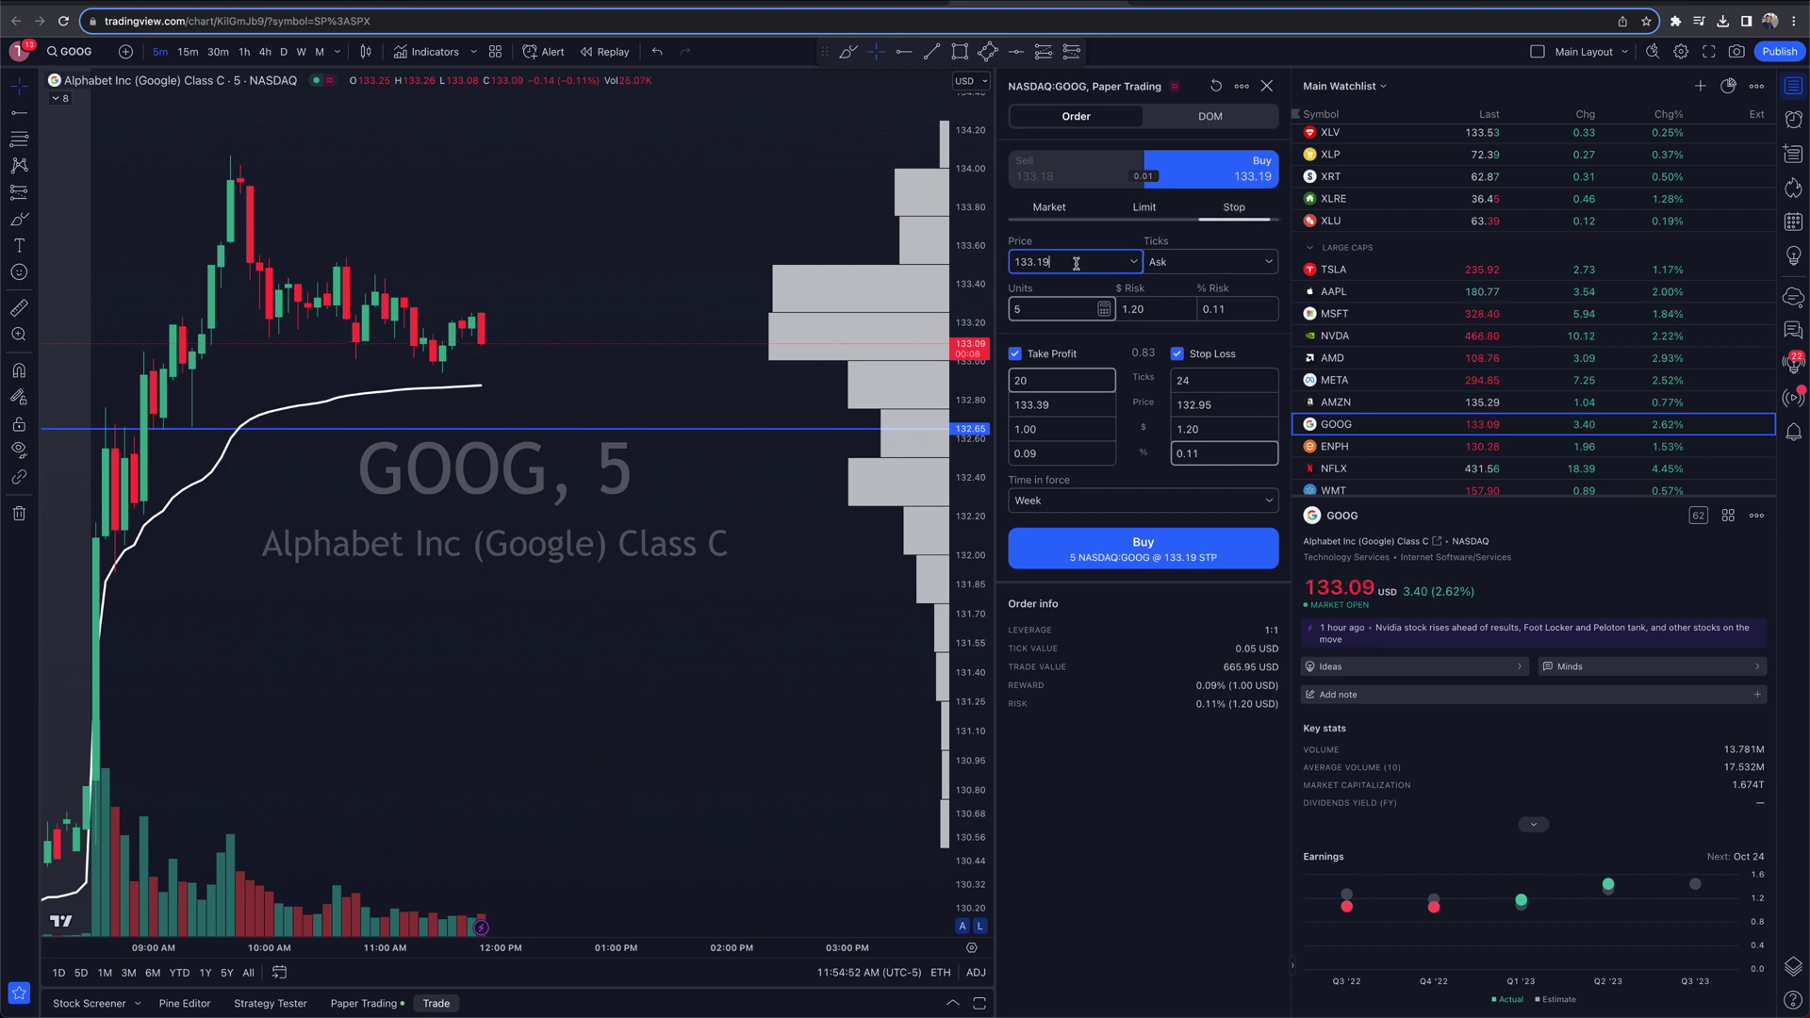
click(1143, 209)
double_click(1055, 261)
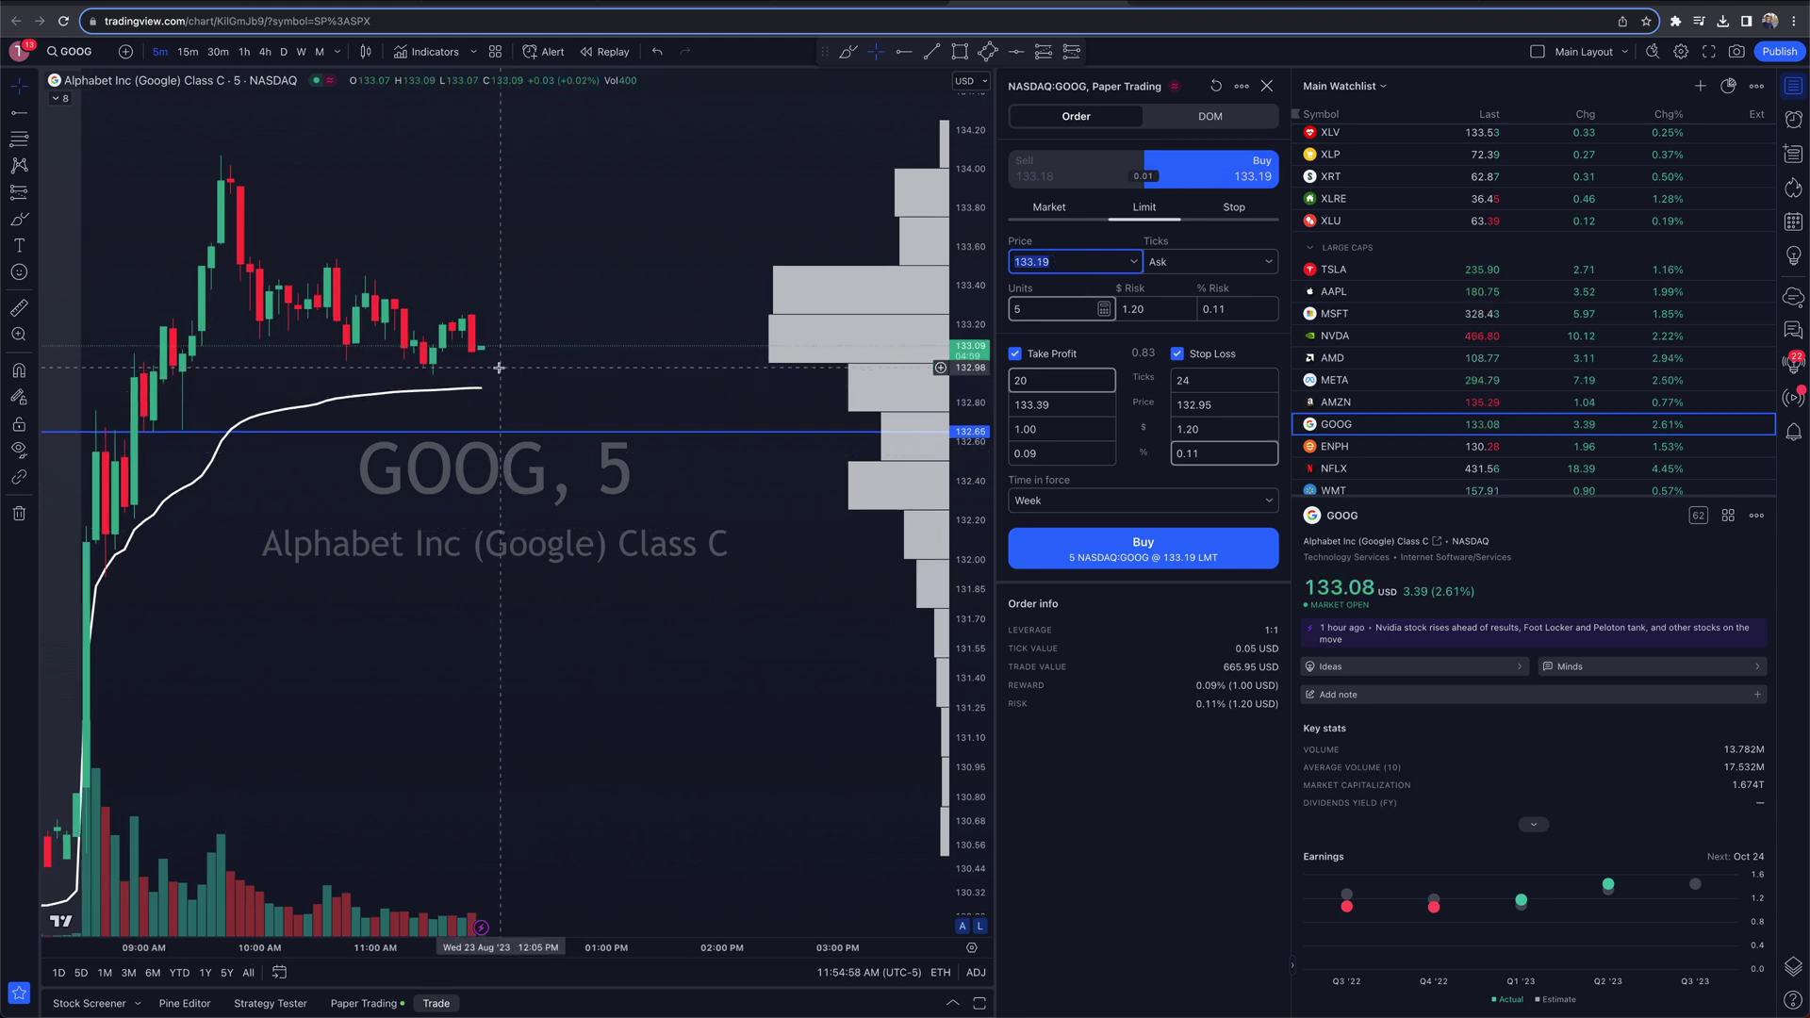
click(1234, 207)
double_click(1090, 265)
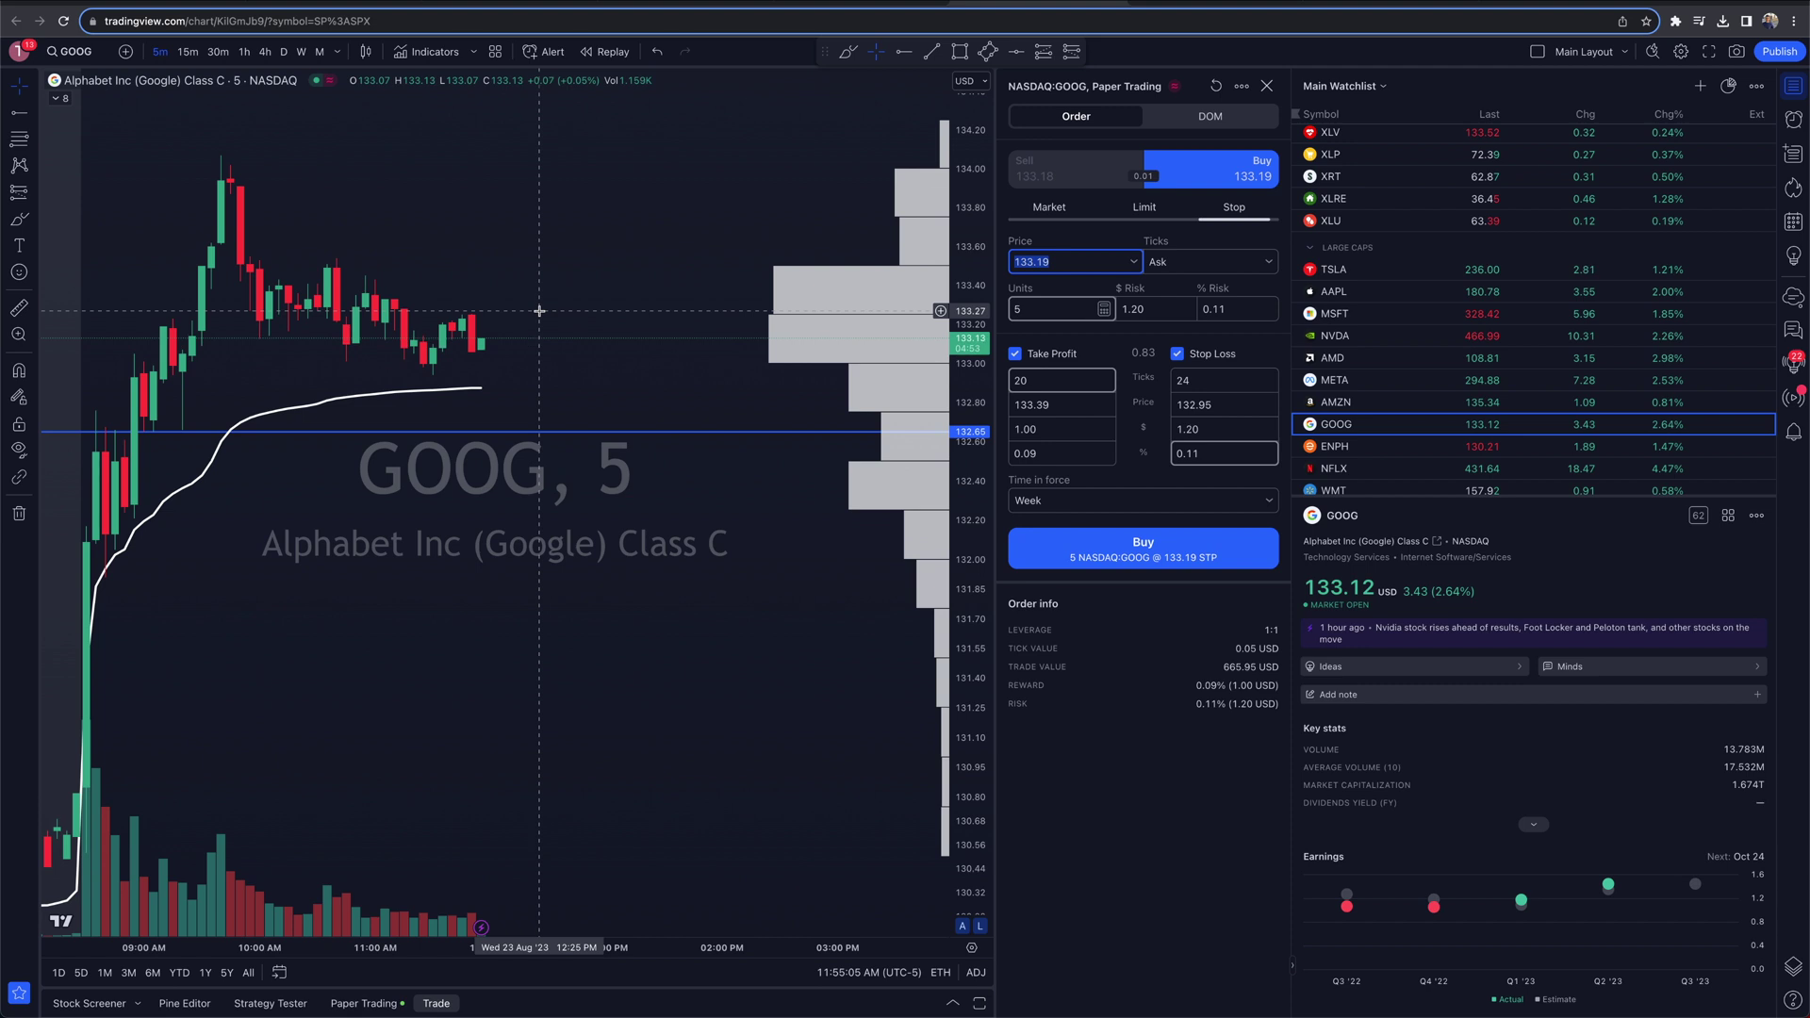
- Set the buy stop price to 133.30 and submit the 5-unit GOOG order with 133.50 take-profit and 133.06 stop-loss
click(1058, 263)
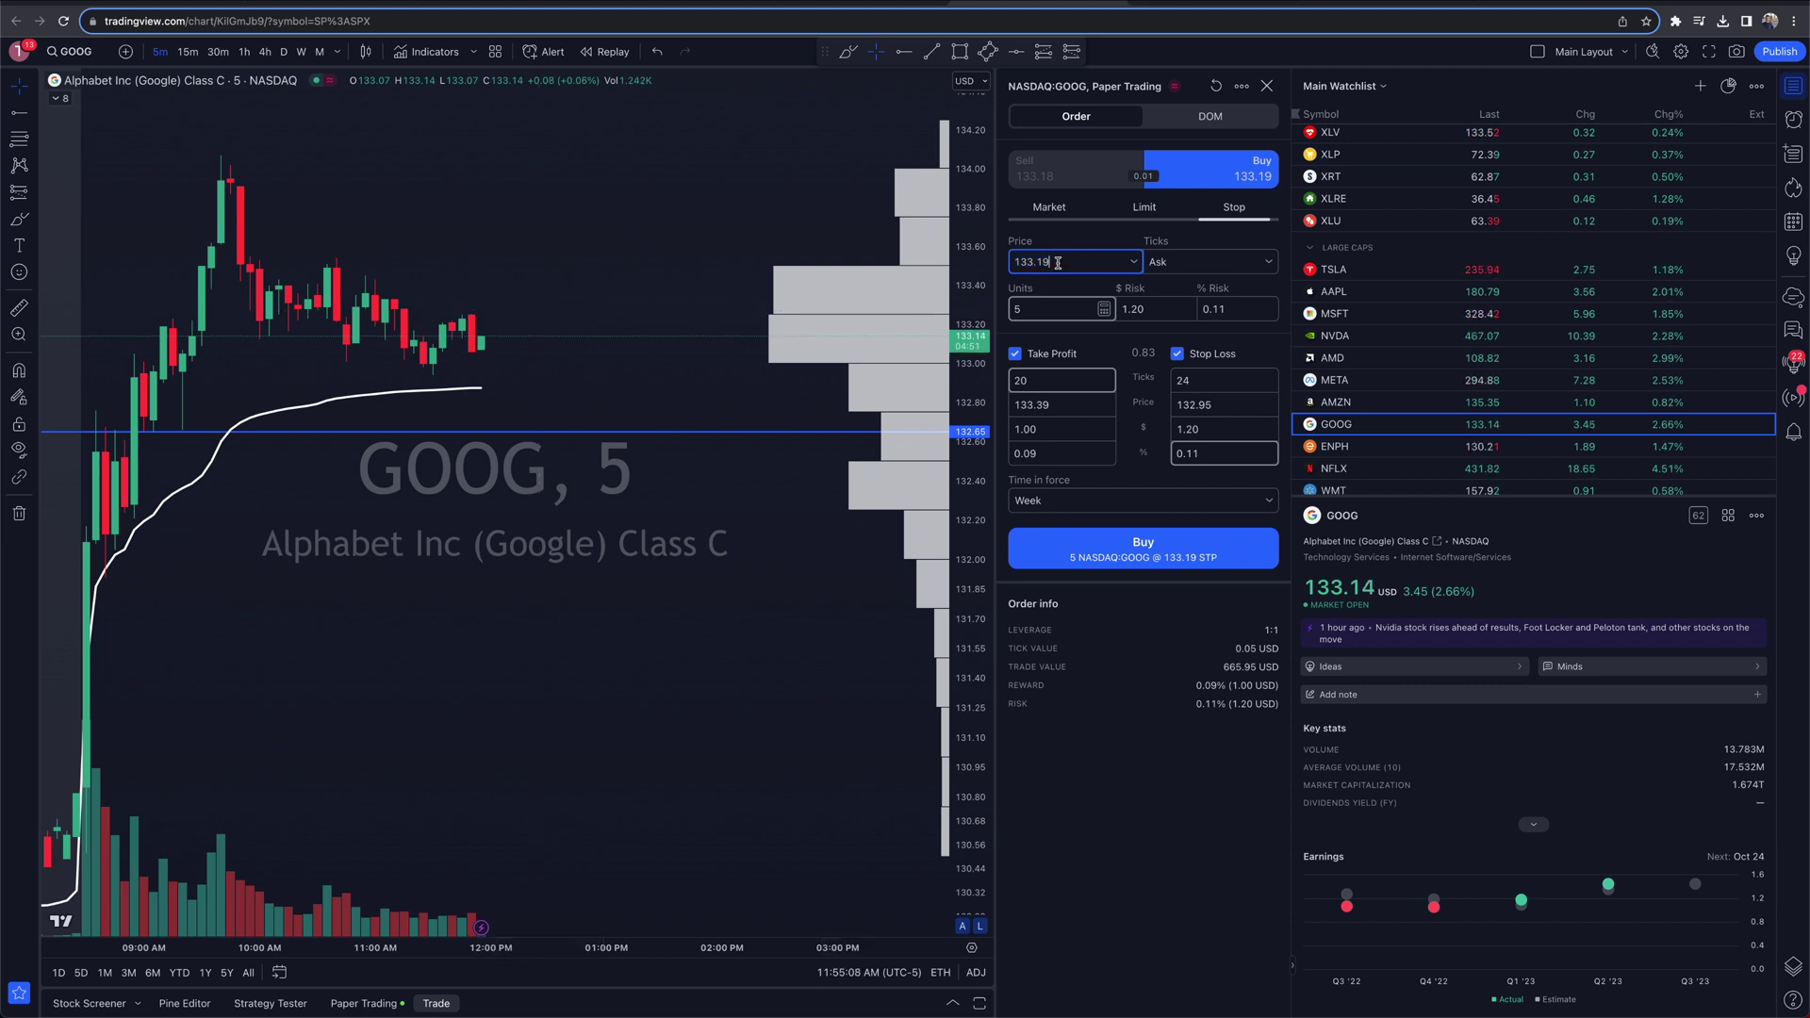
key(BackSpace)
key(BackSpace)
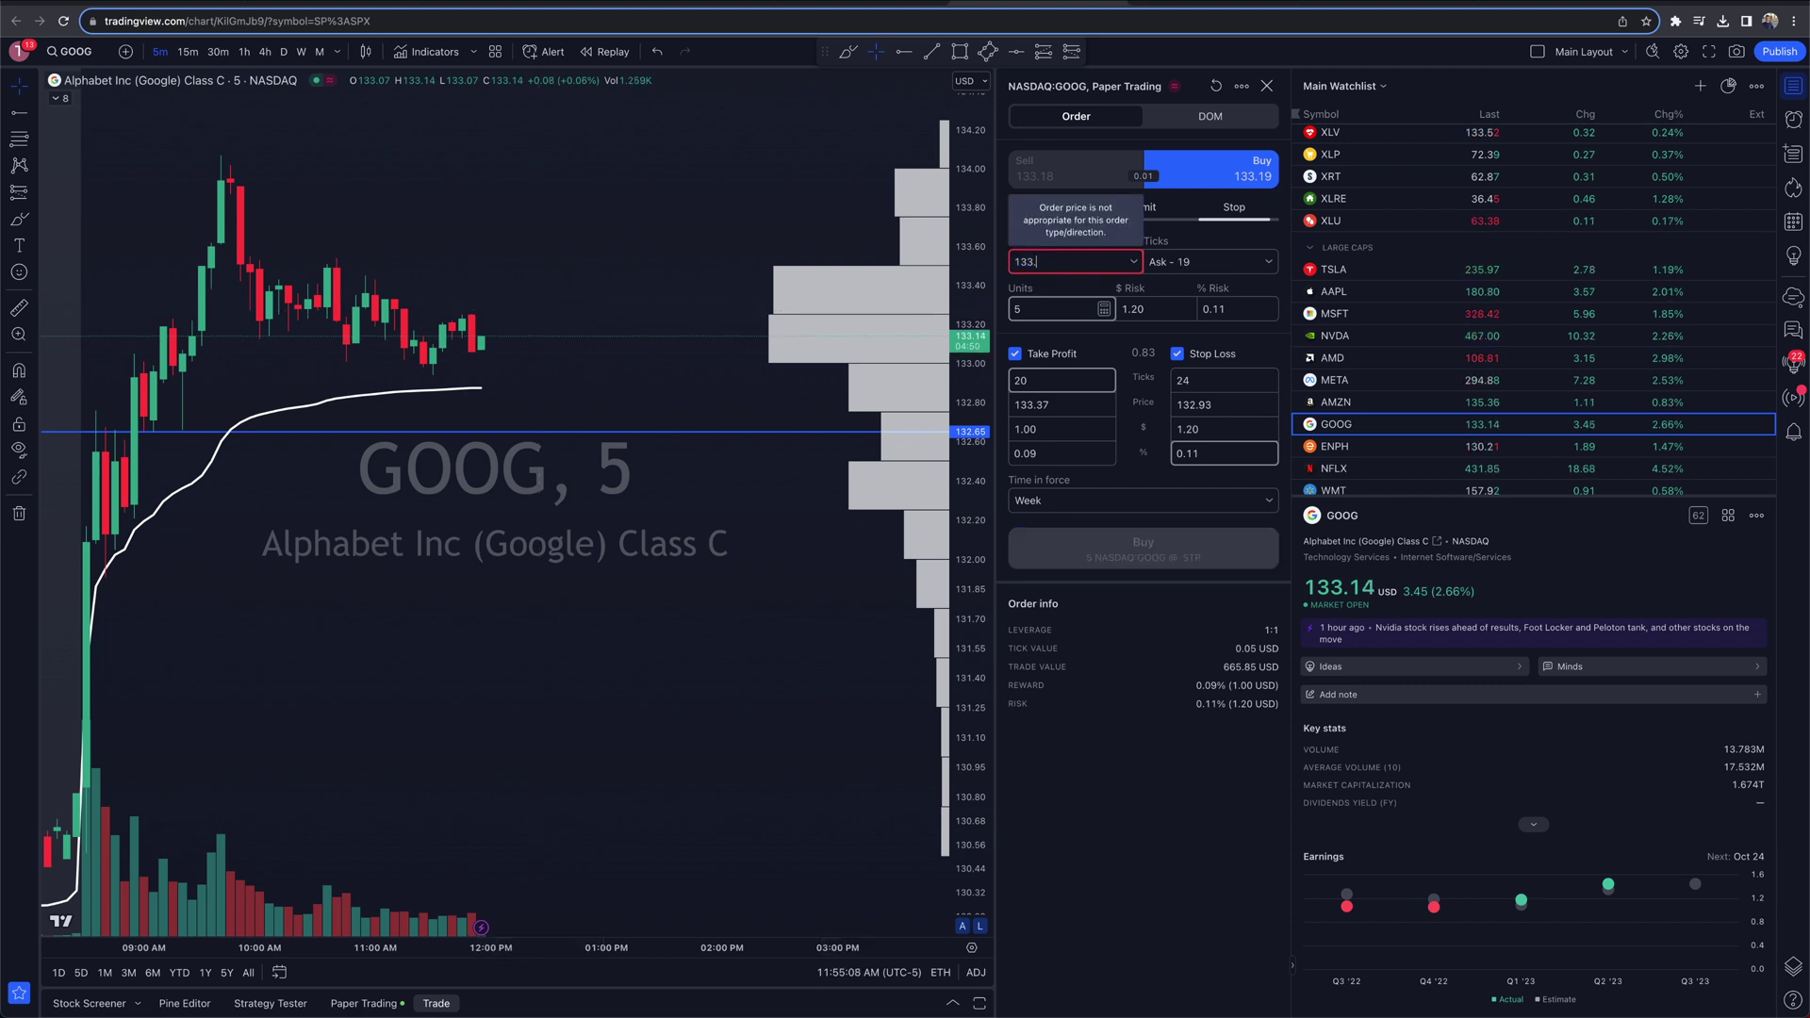
text(31)
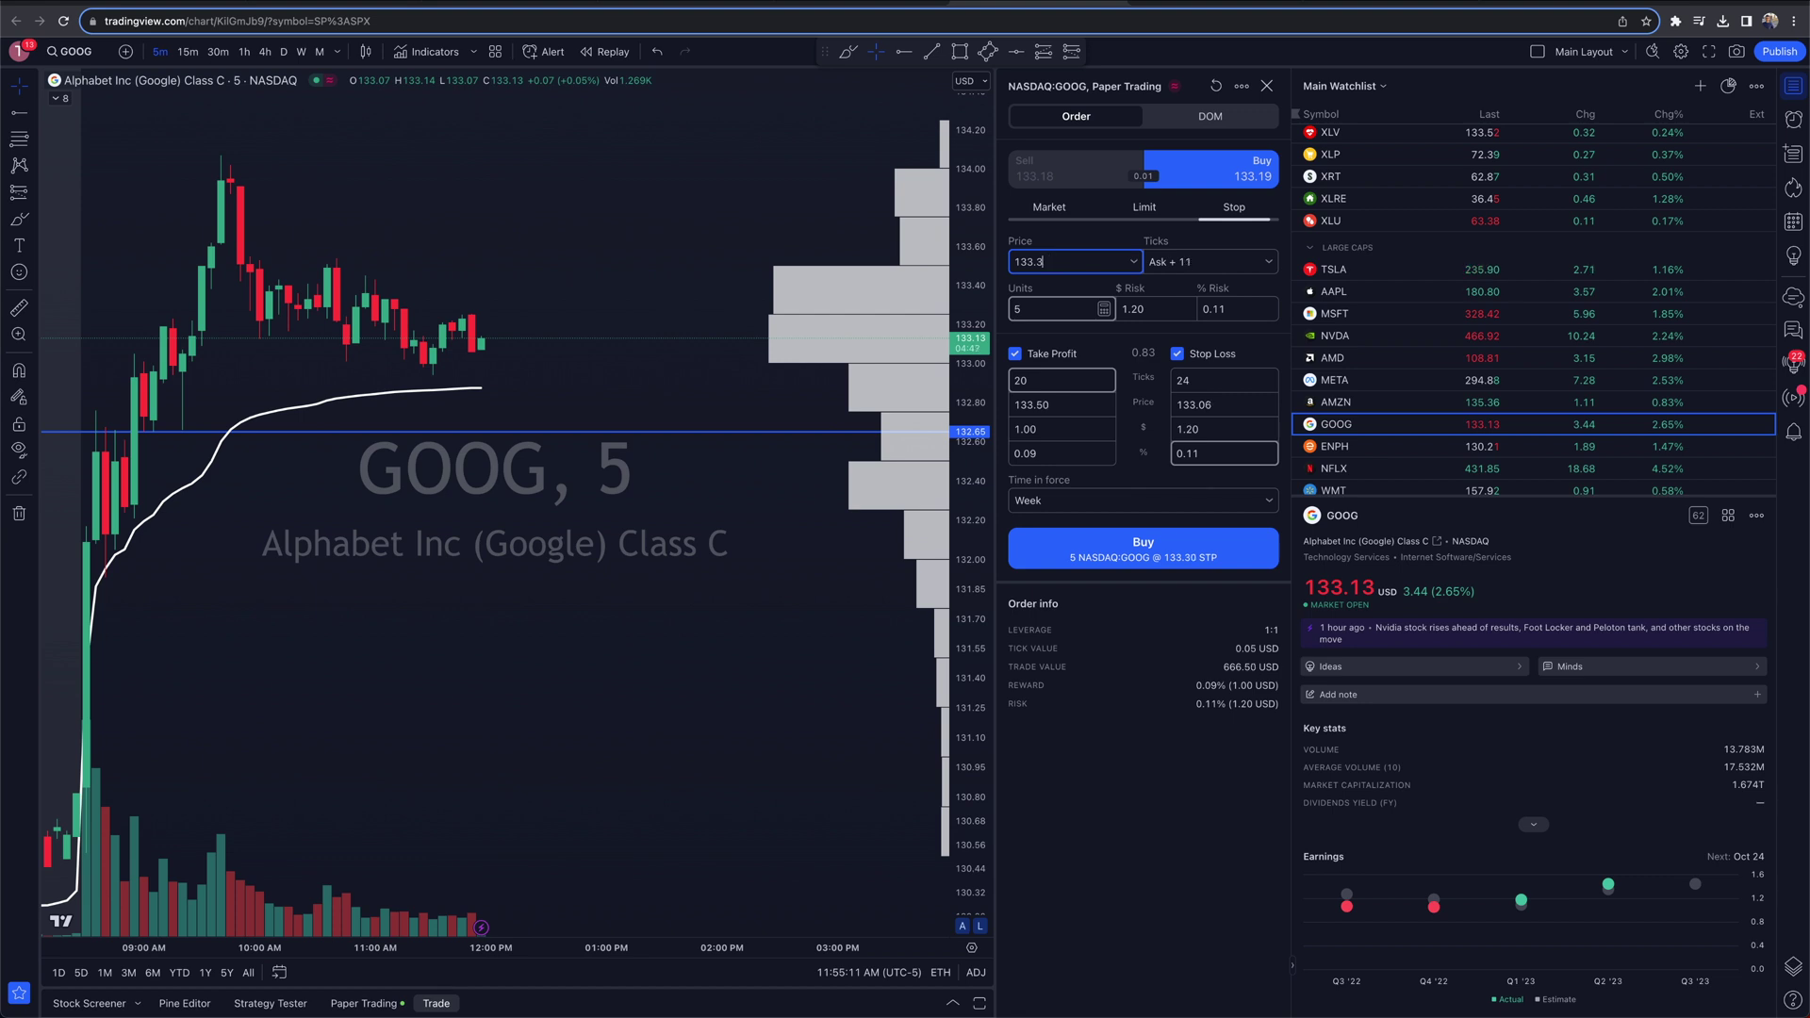
key(Return)
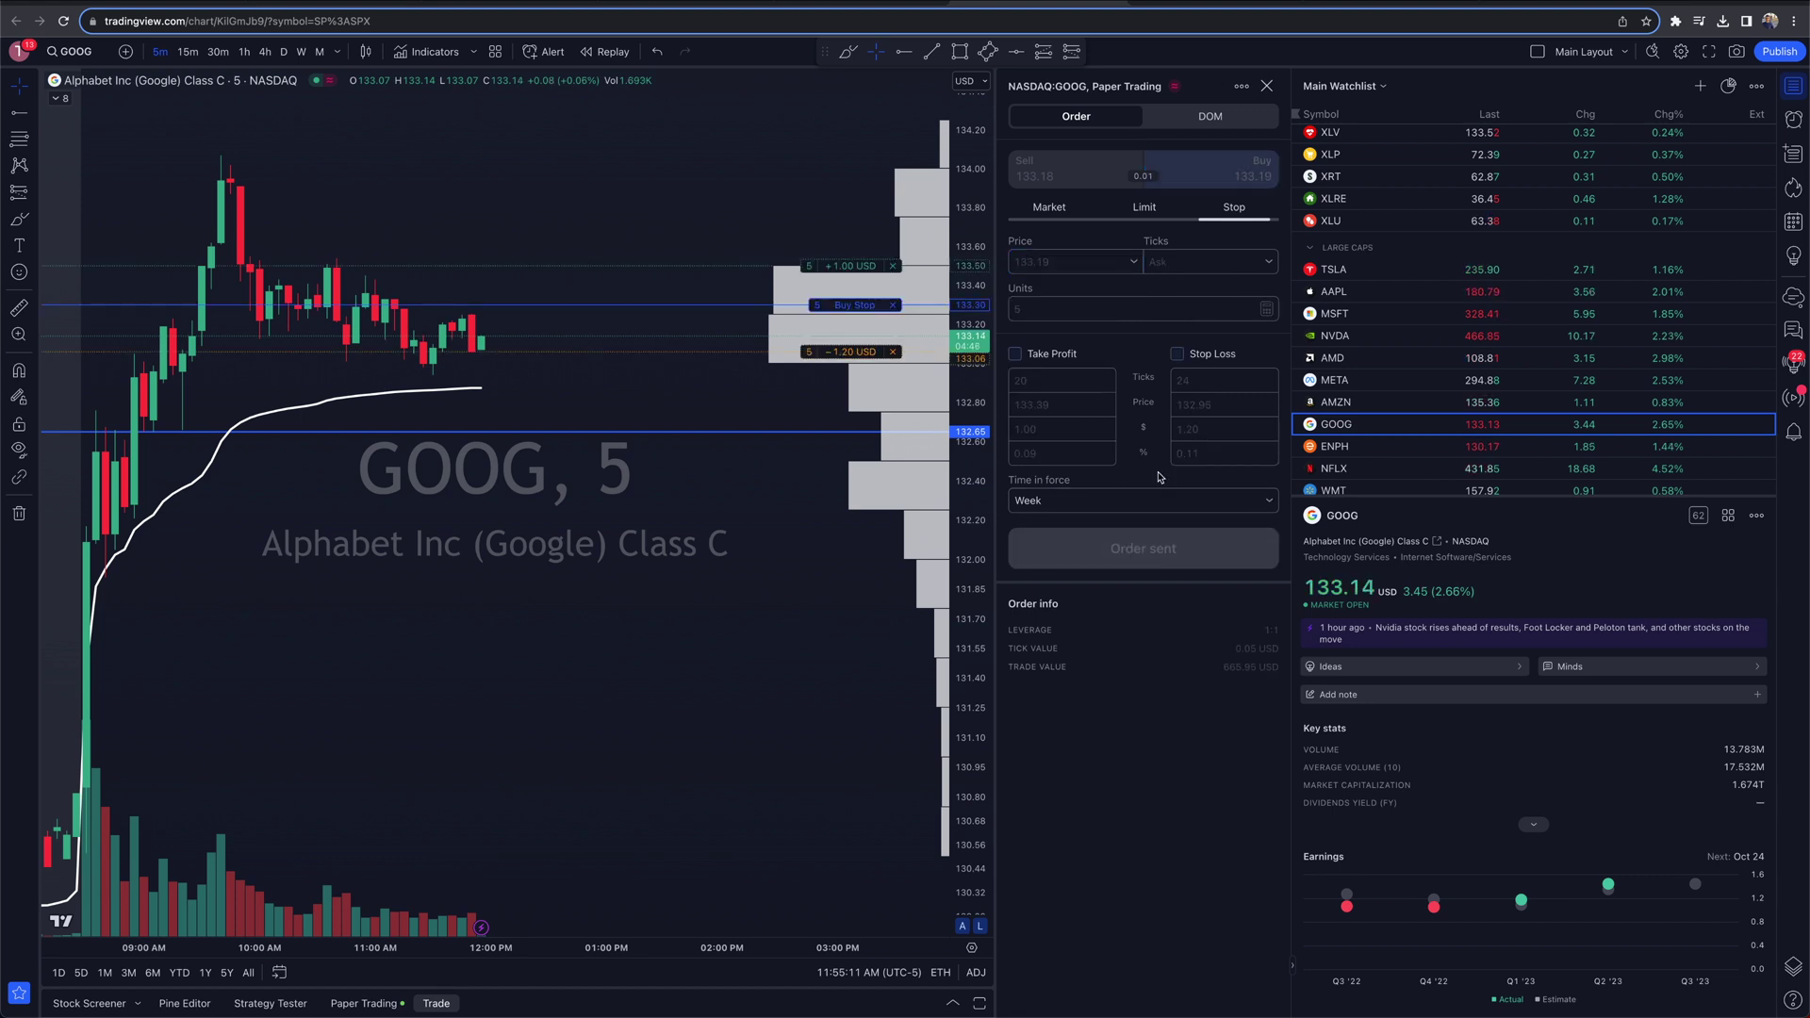
- Drag the buy stop line down to about 133.26, giving +1.20 USD profit and −1.00 USD risk
scroll(599, 349, up, 2)
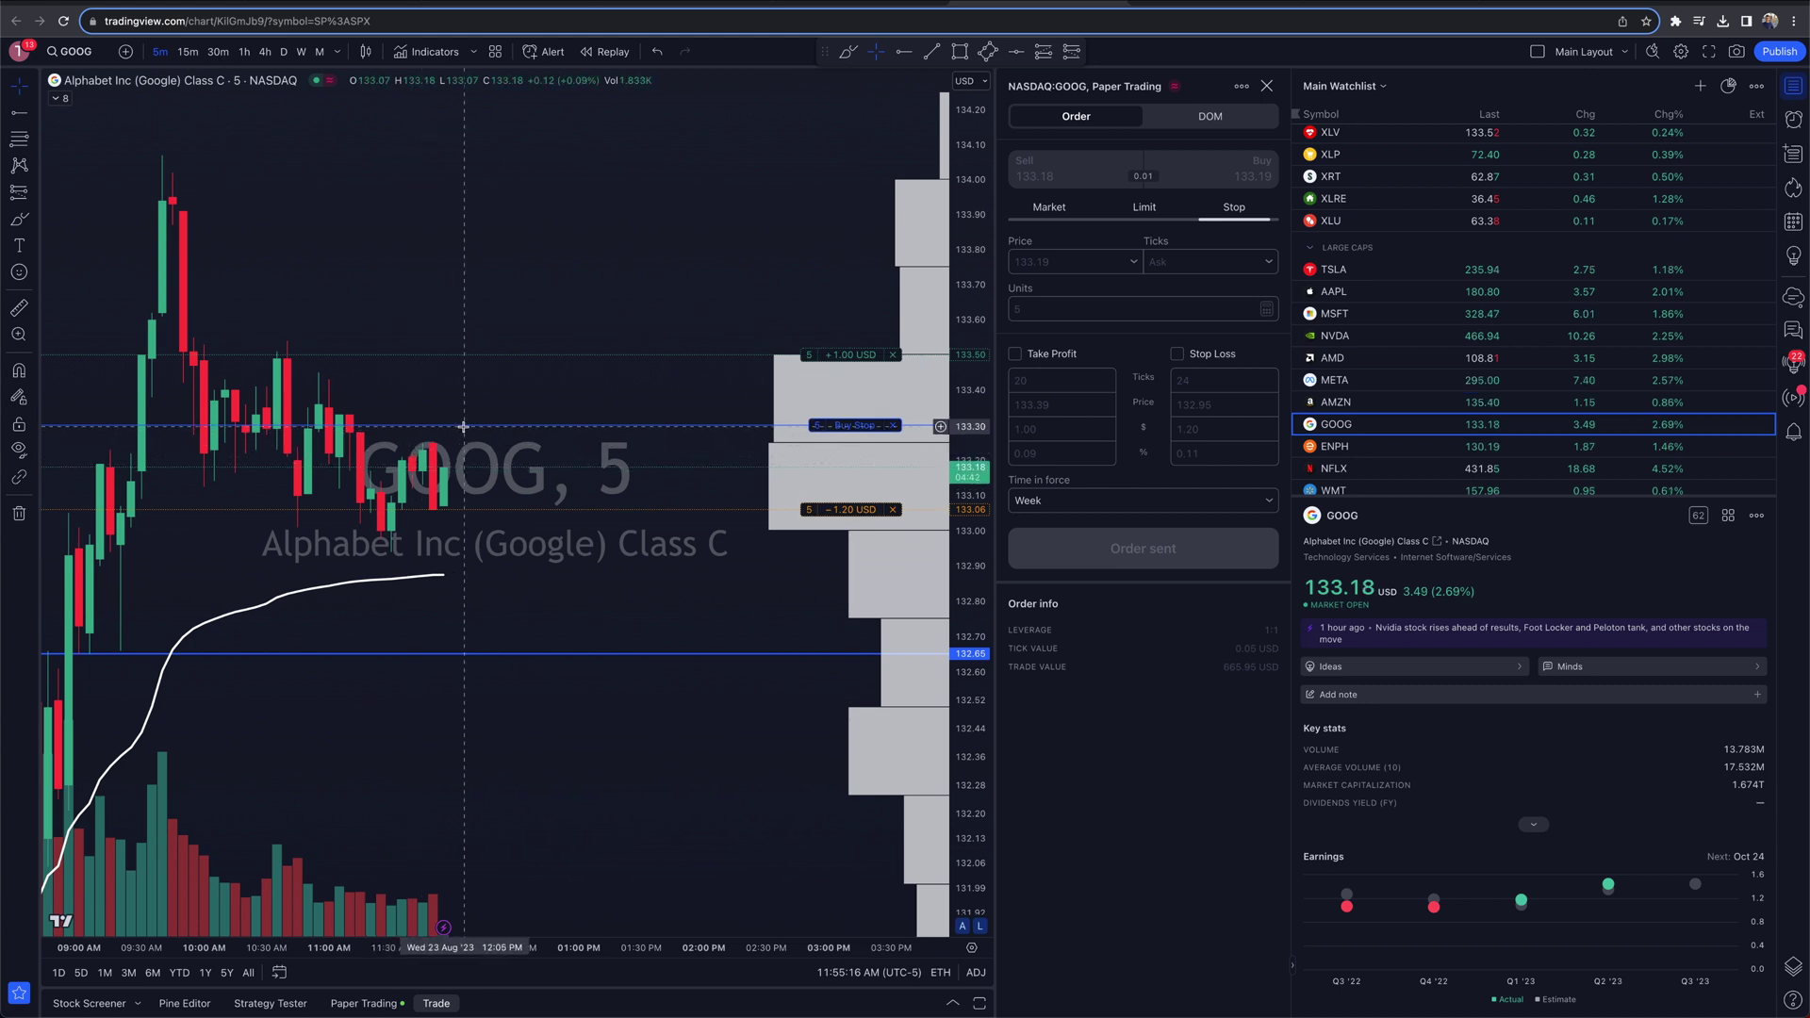
drag(846, 426, 846, 442)
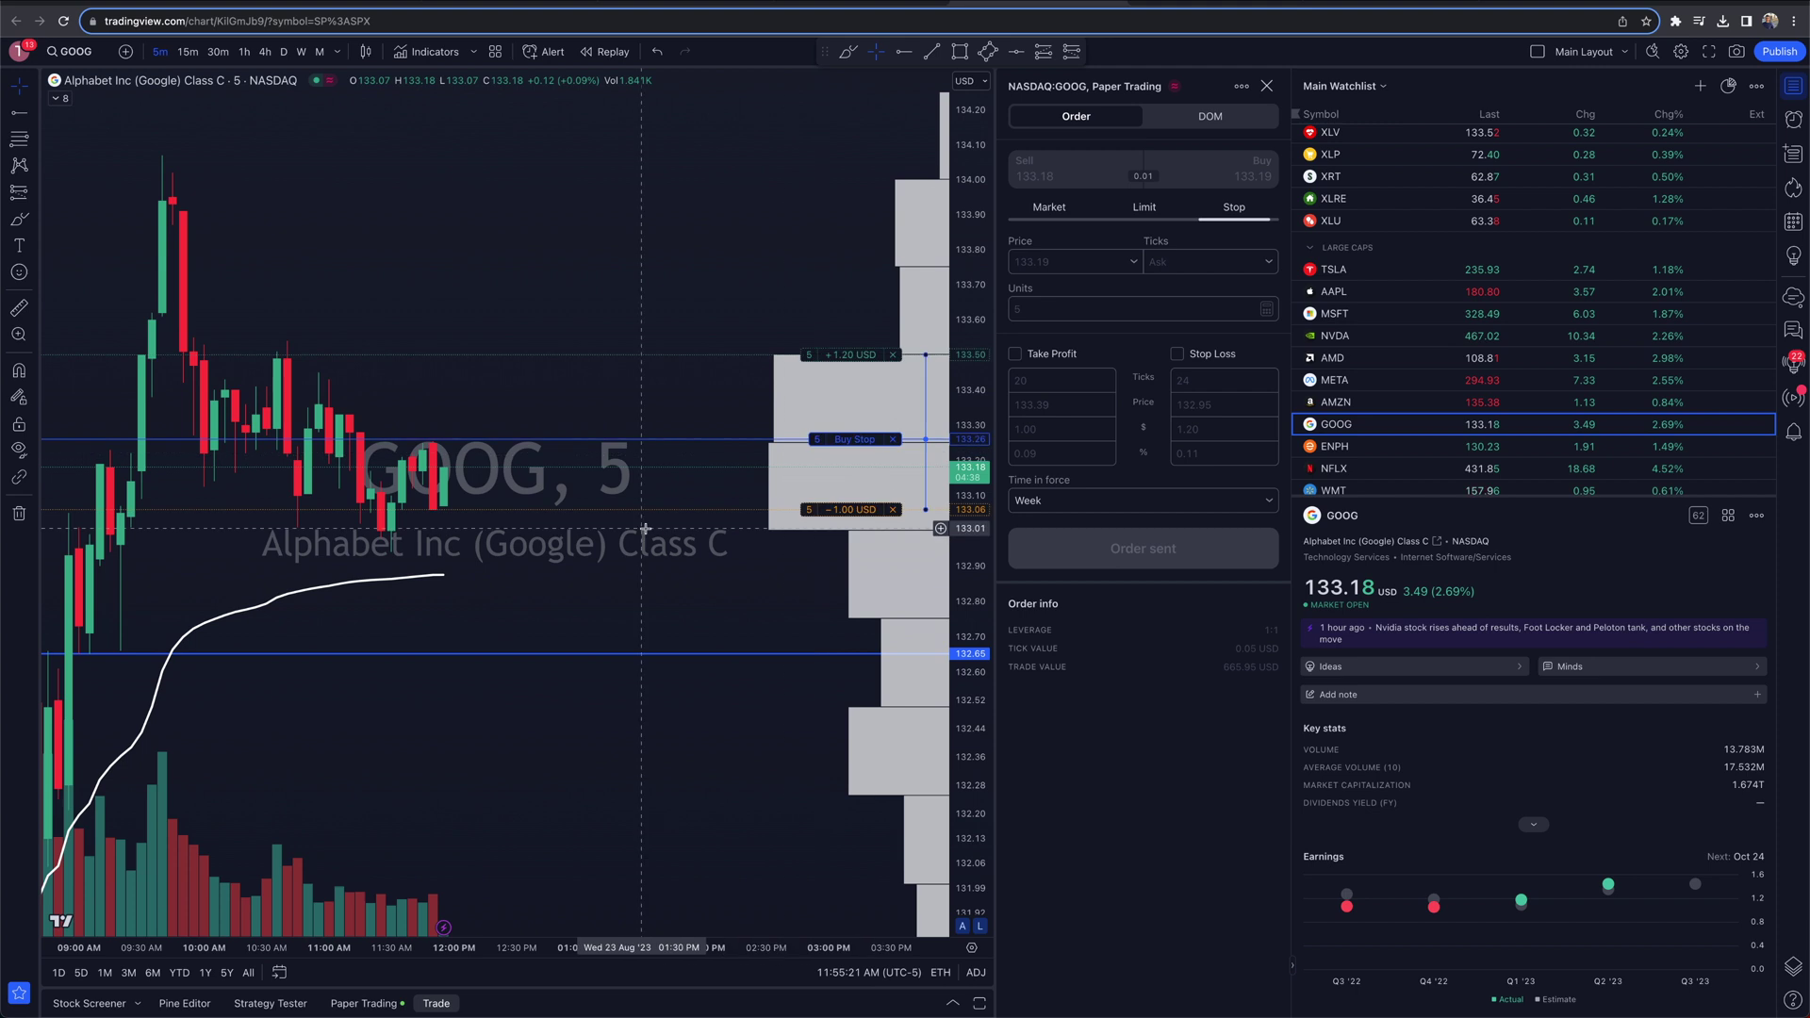
scroll(645, 528, down, 1)
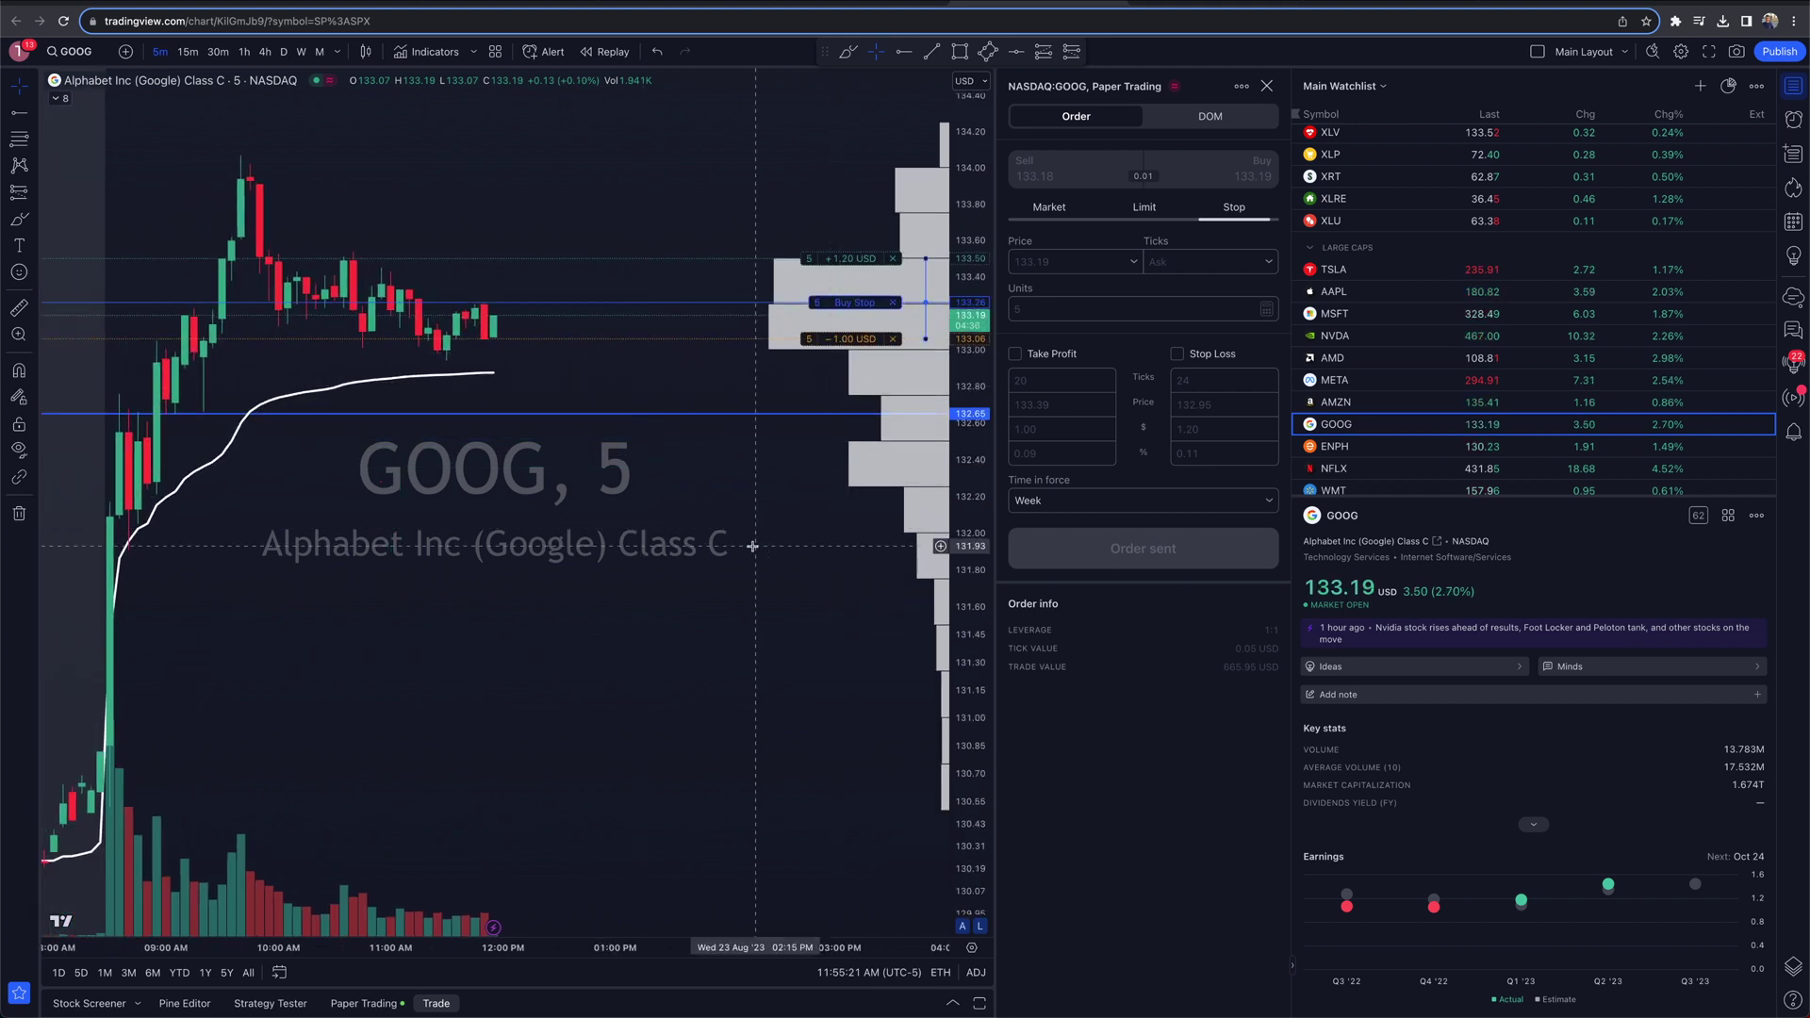